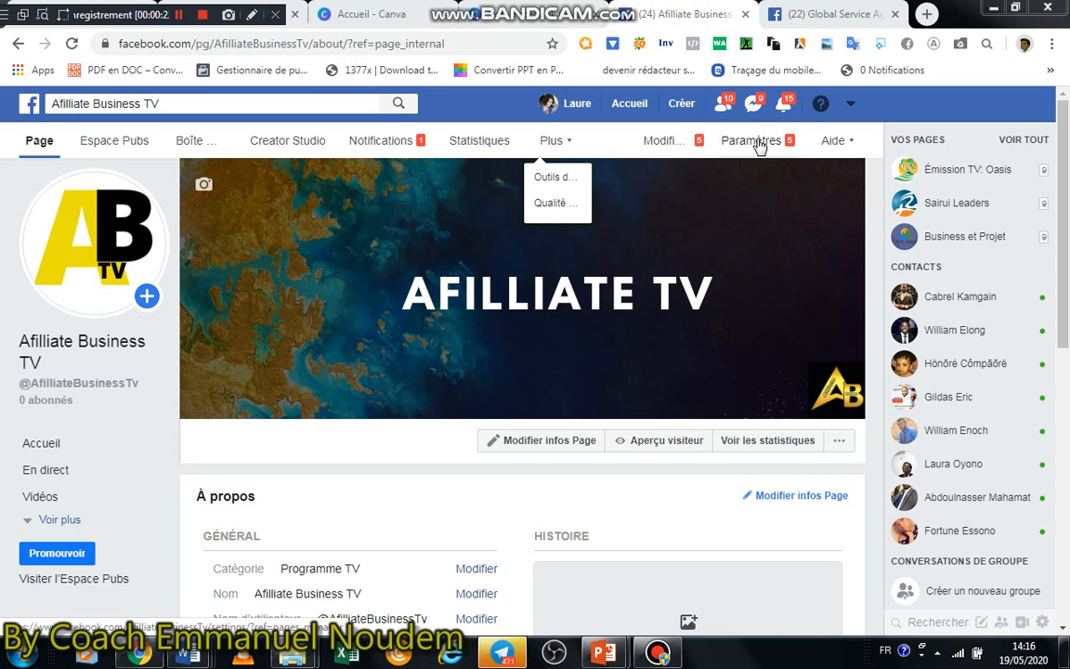
Open the settings of the Afilliate Business TV page and view the page visibility options
click(758, 142)
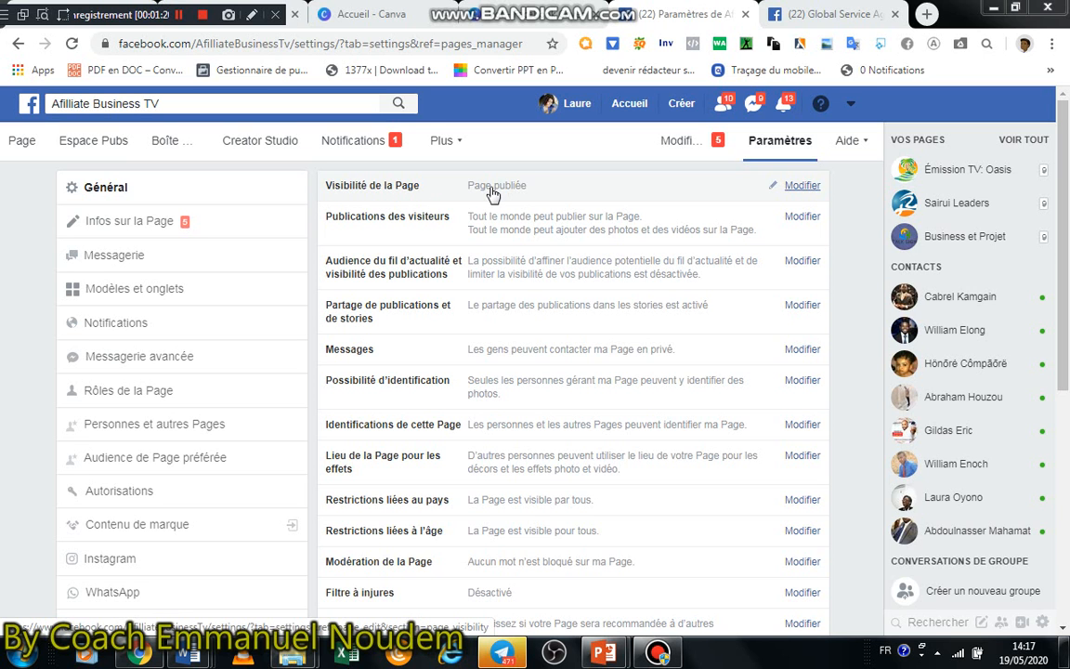
click(796, 186)
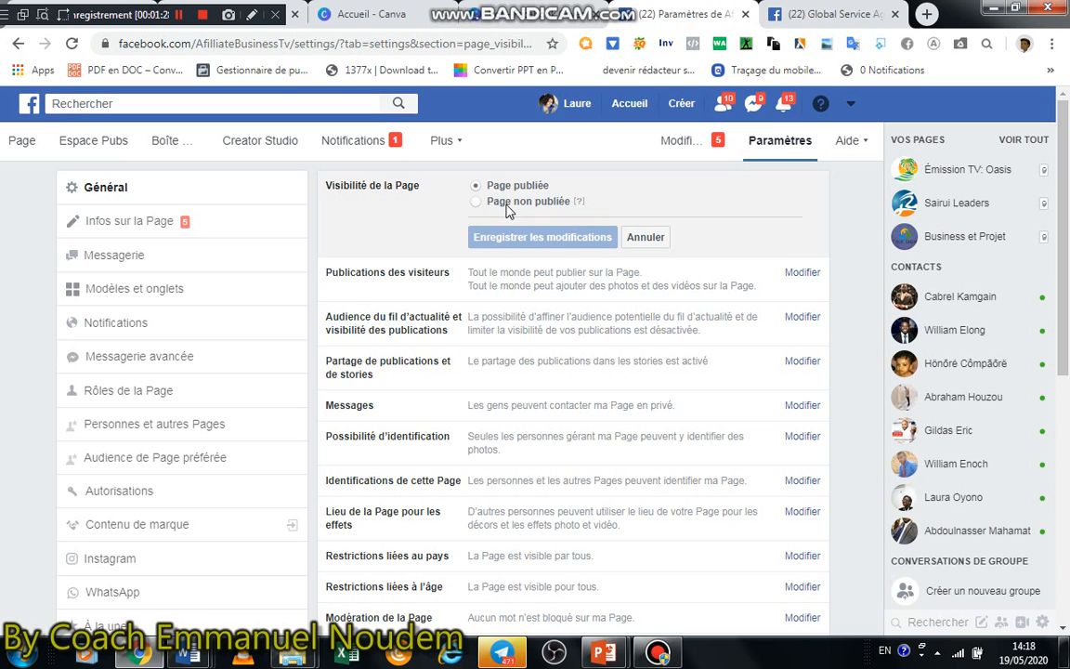
click(640, 236)
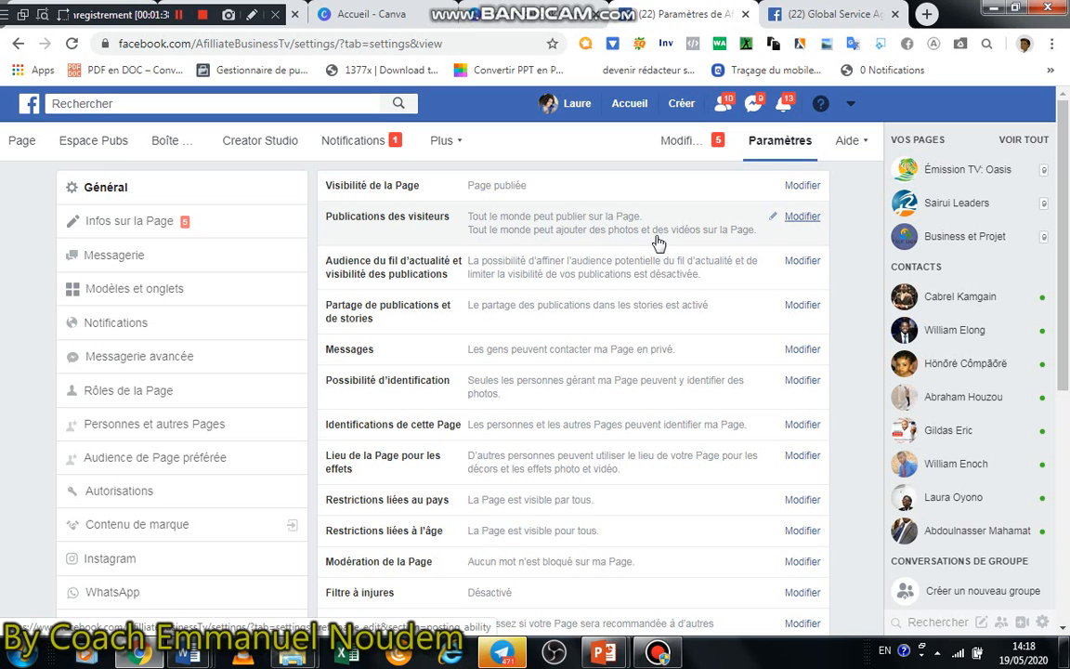
Set visitor posts to "Désactiver les publications des autres personnes sur la Page" and save the change
click(789, 219)
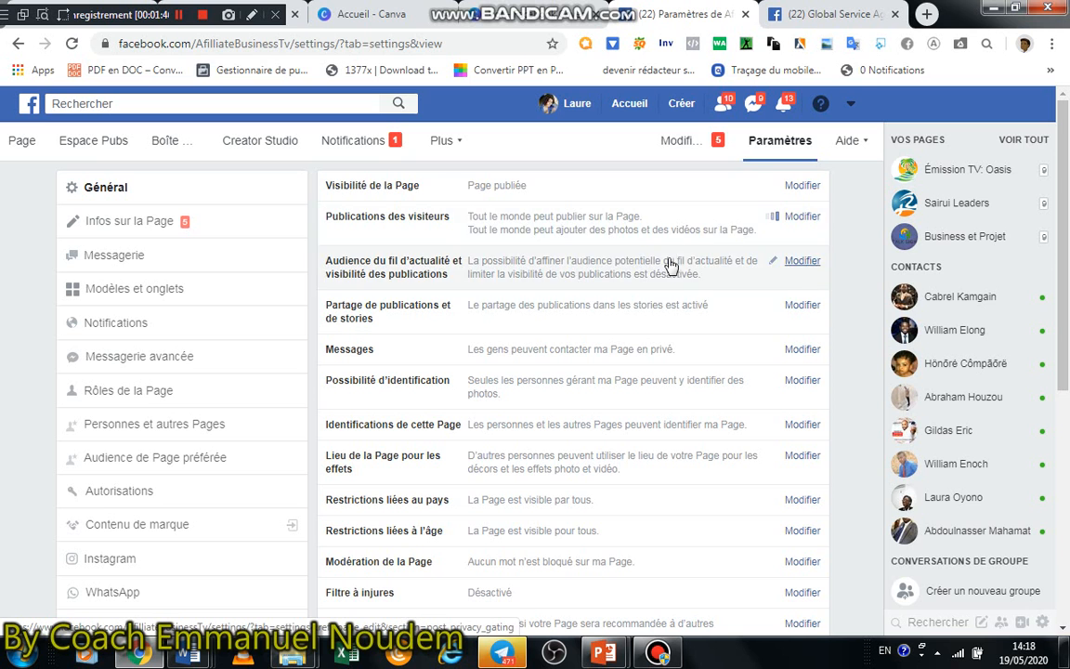
click(791, 217)
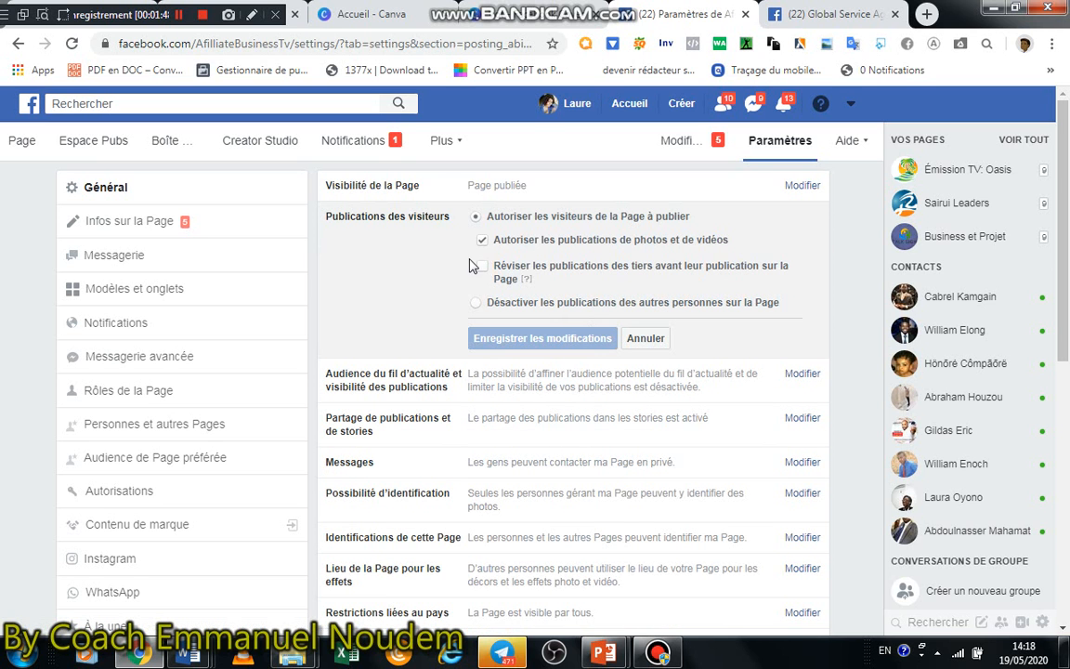
click(475, 304)
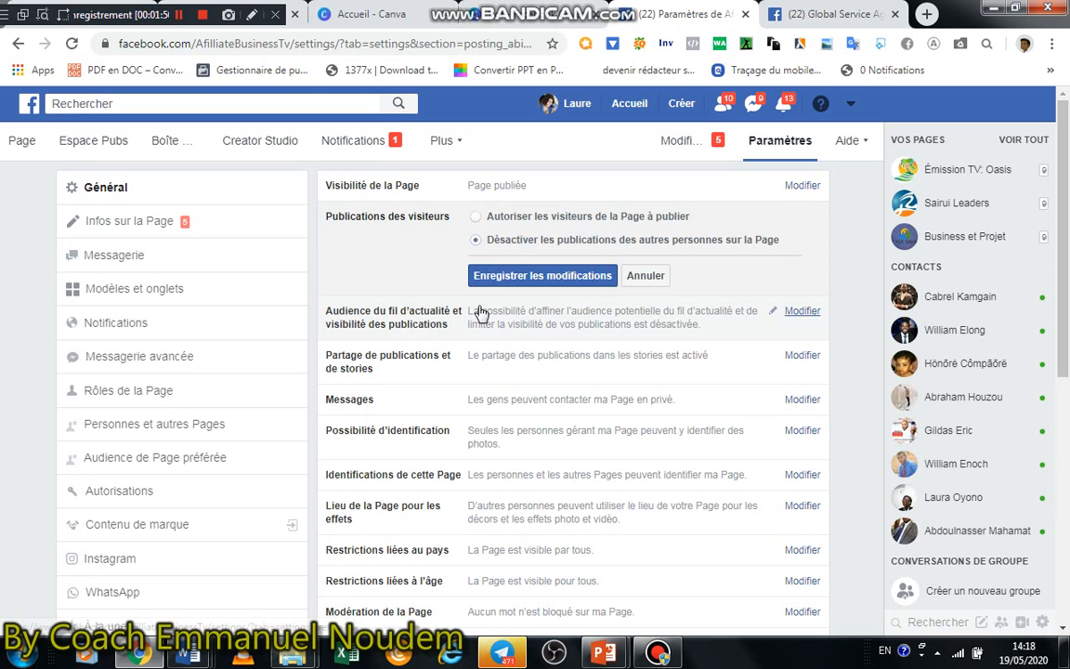
click(502, 277)
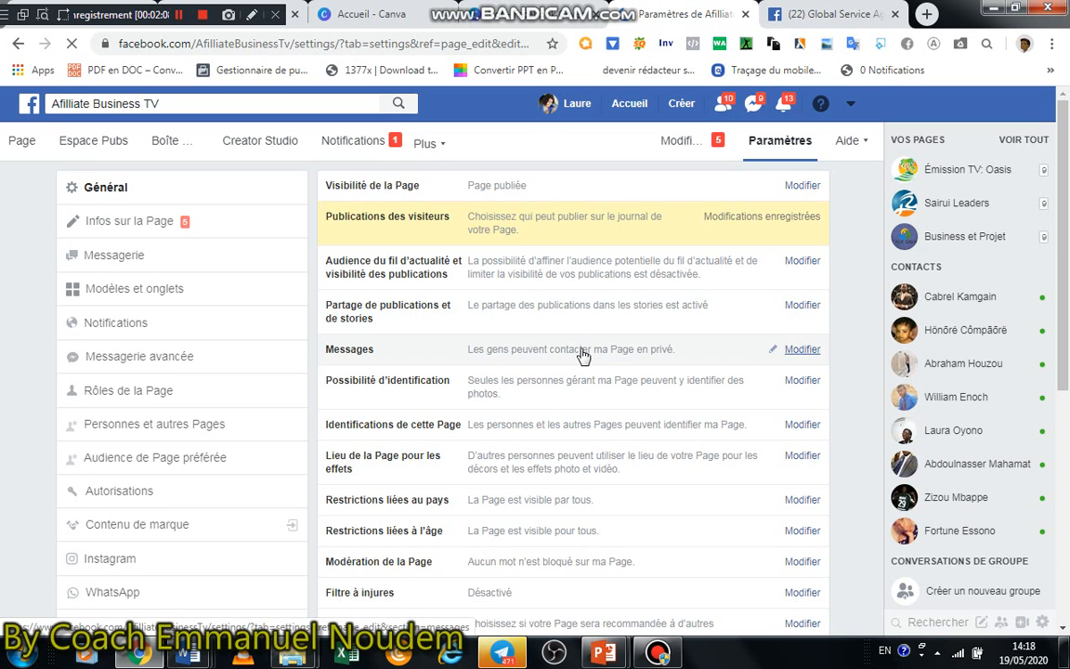
Set the page's profanity filter (Filtre à injures) to Élevée and save the change
scroll(452, 425, down, 1)
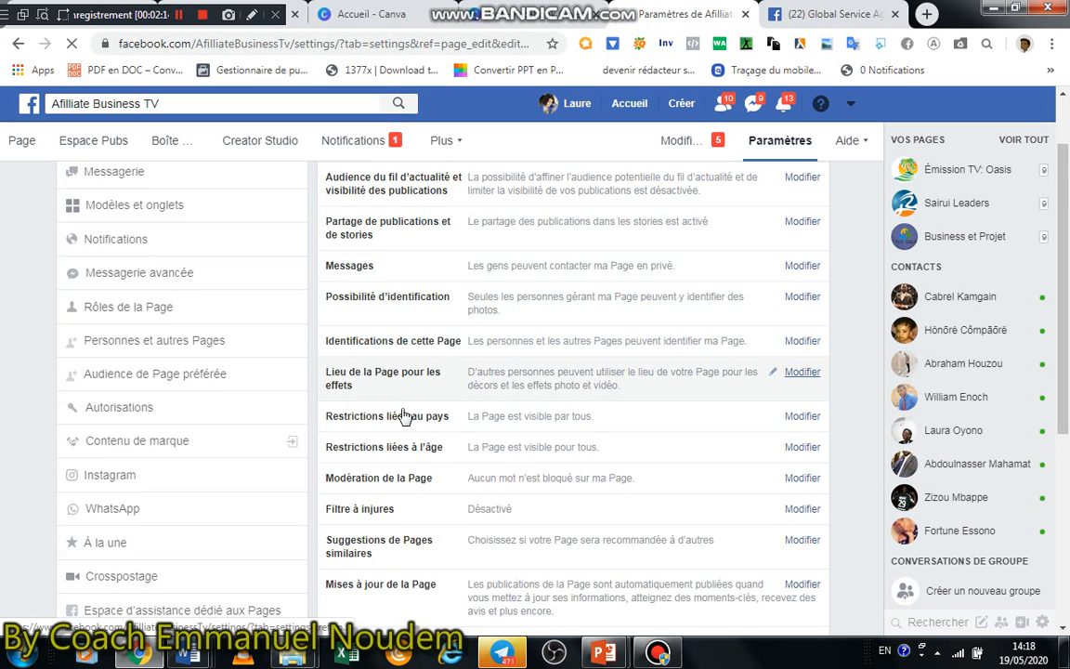
scroll(401, 436, down, 1)
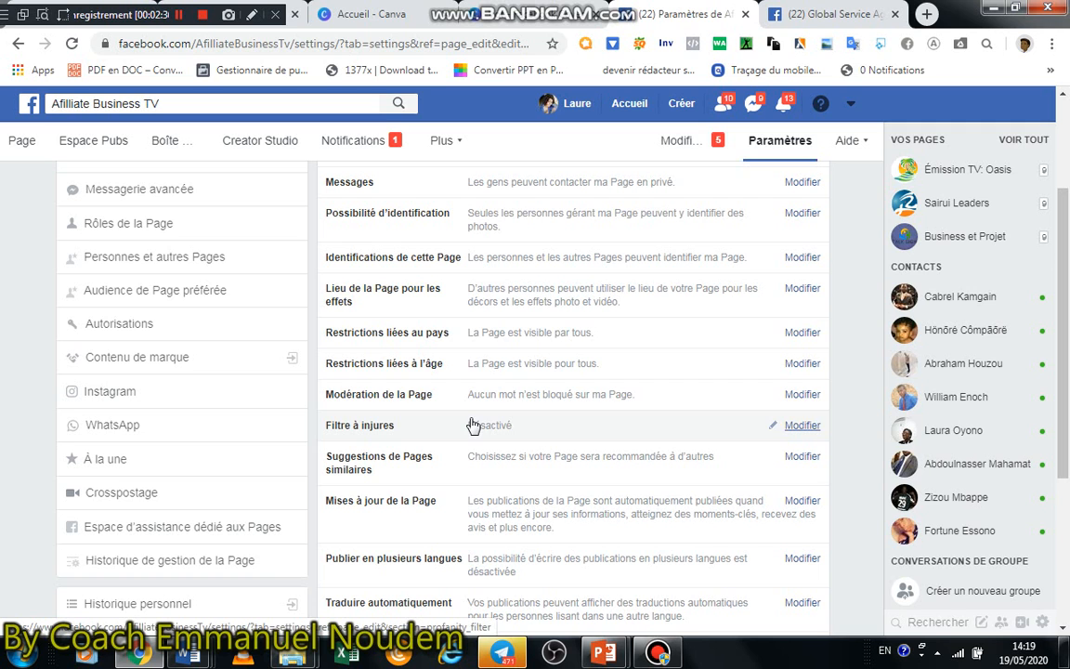
click(795, 430)
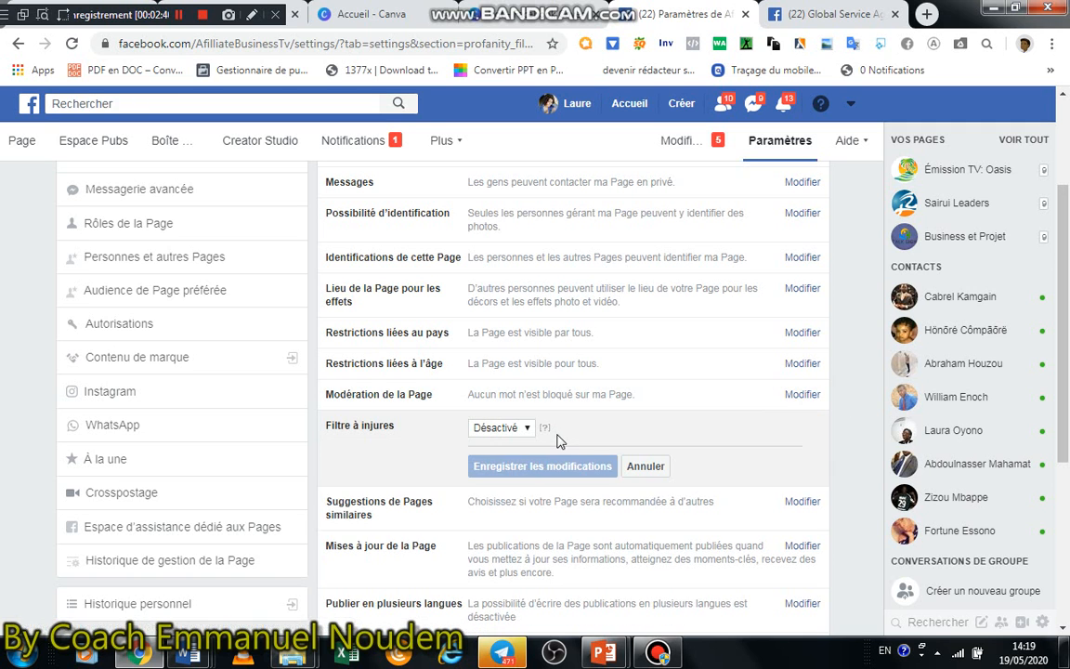
click(525, 428)
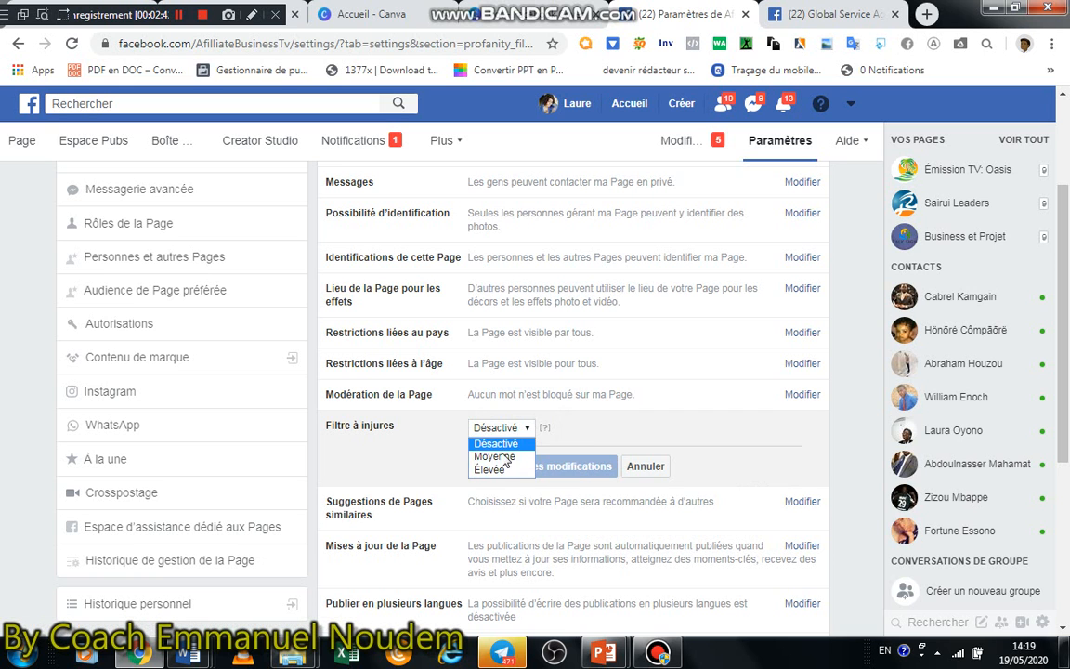
click(489, 468)
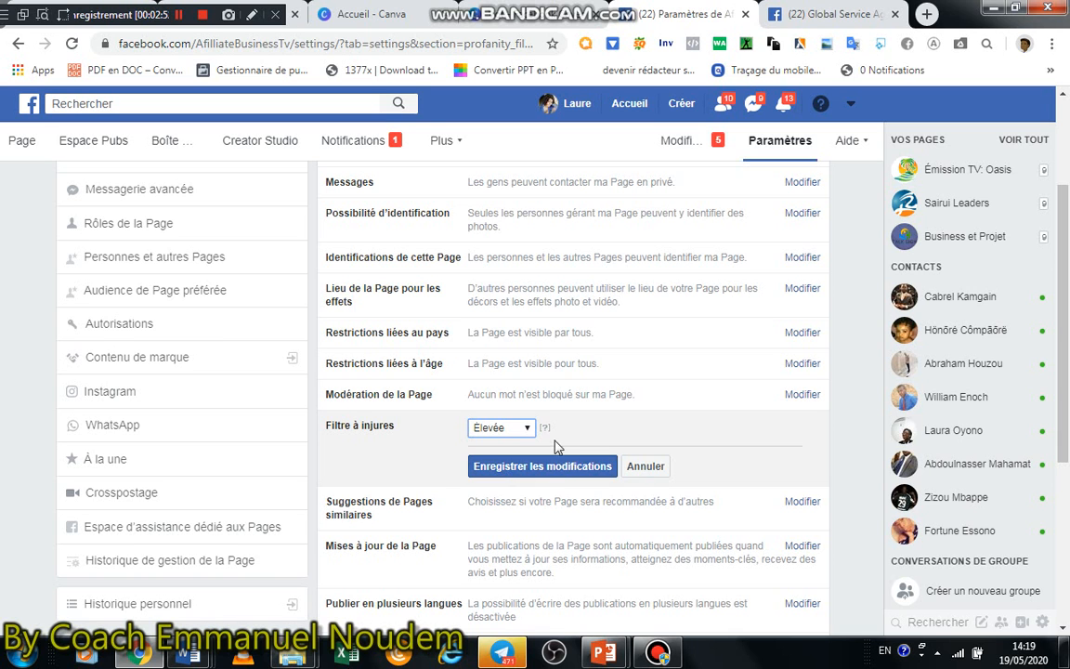
click(529, 472)
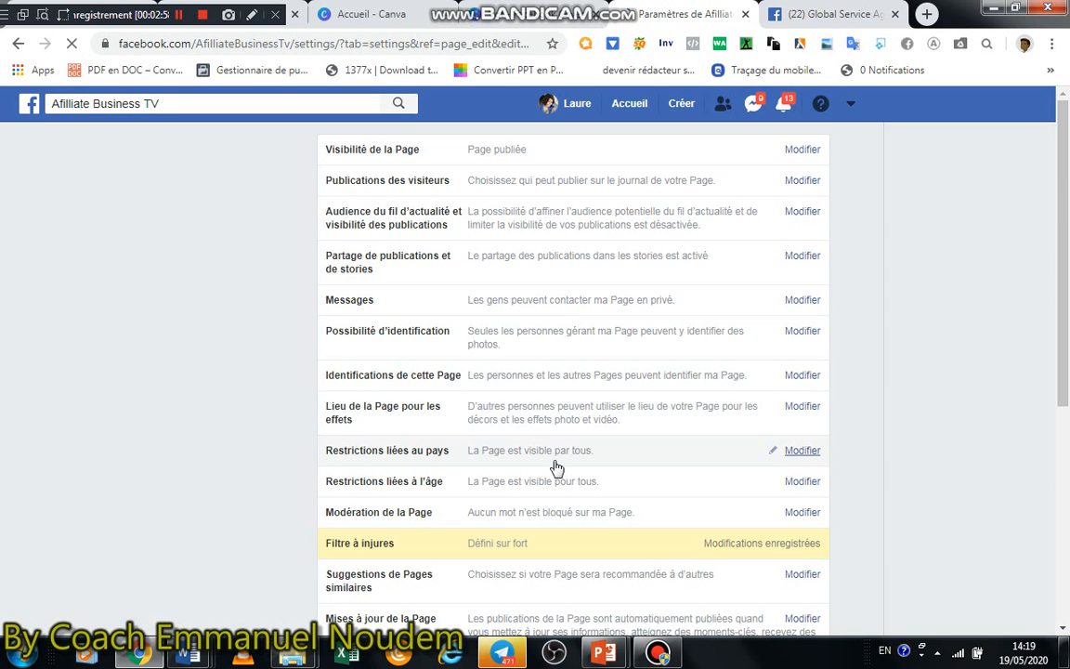
Enable "Voir les commentaires les plus pertinents par défaut" for the comment ranking and save the change
scroll(555, 465, down, 1)
scroll(499, 462, down, 2)
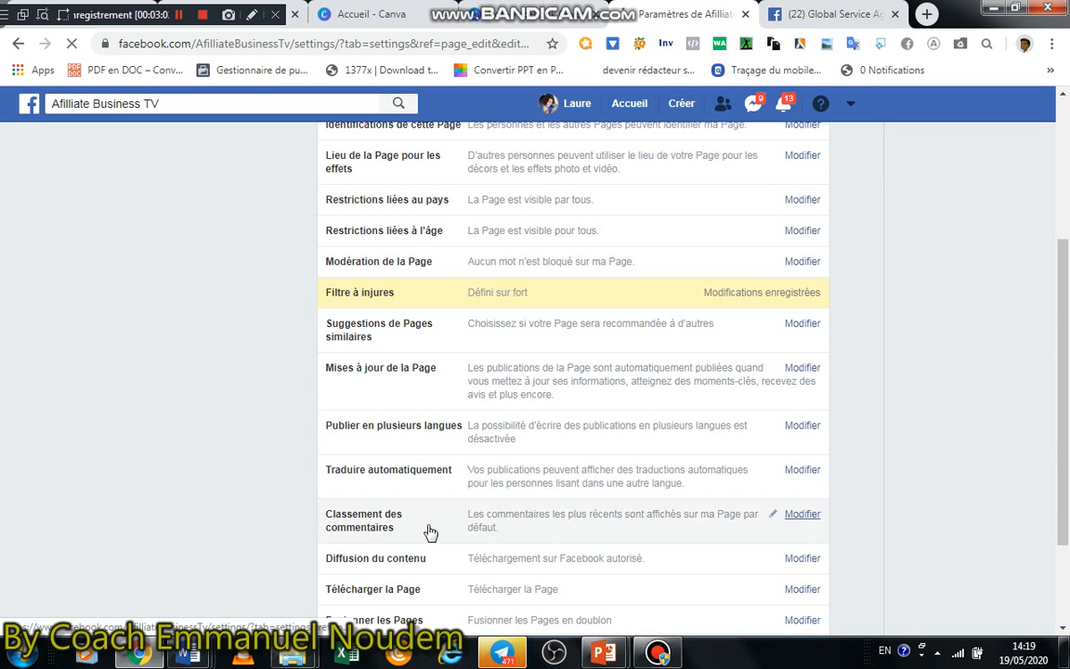
scroll(433, 506, down, 1)
scroll(436, 493, down, 1)
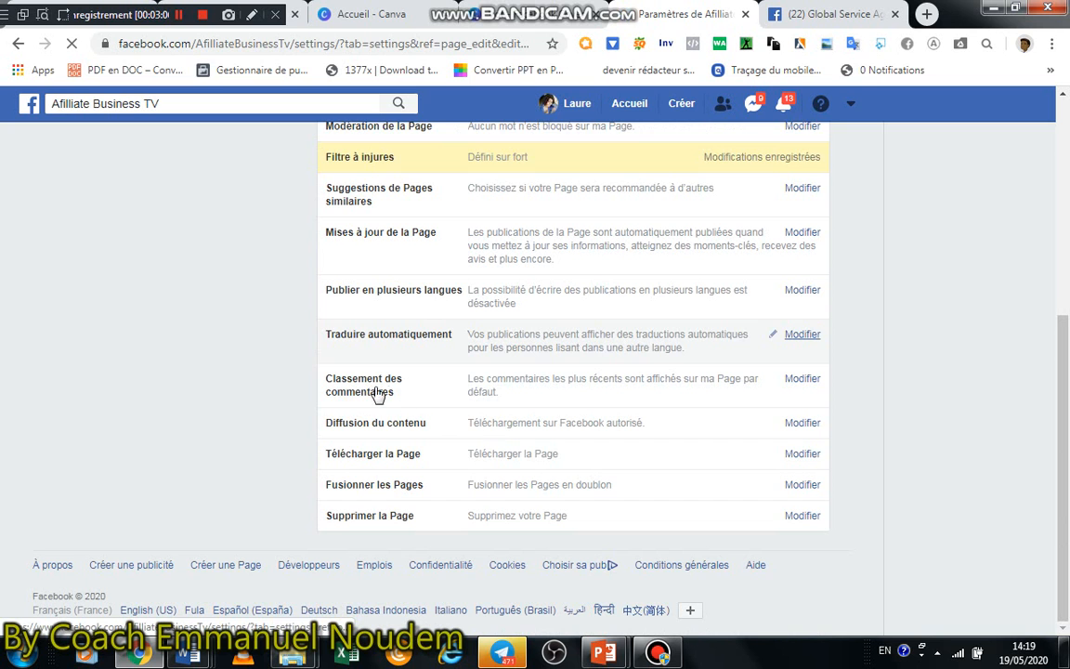
click(800, 380)
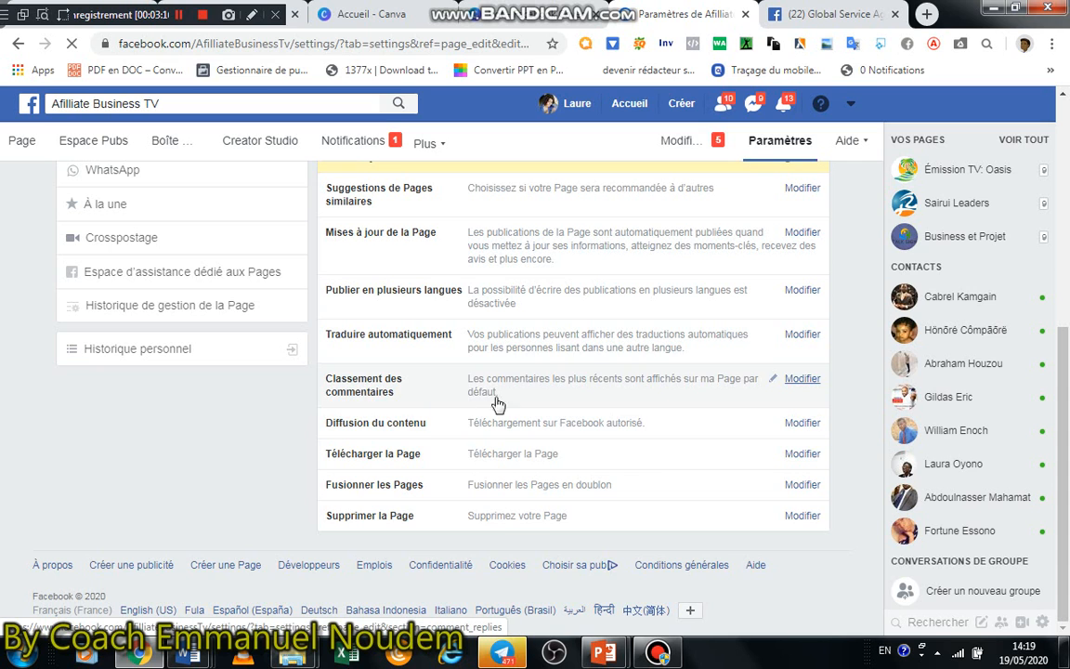
click(780, 375)
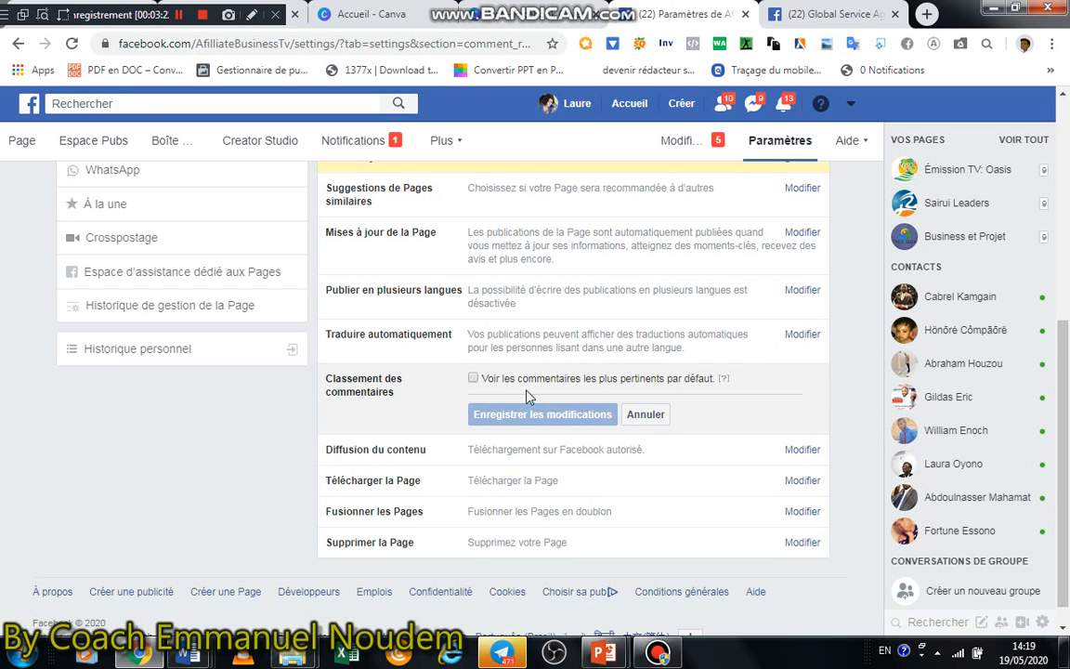
click(472, 378)
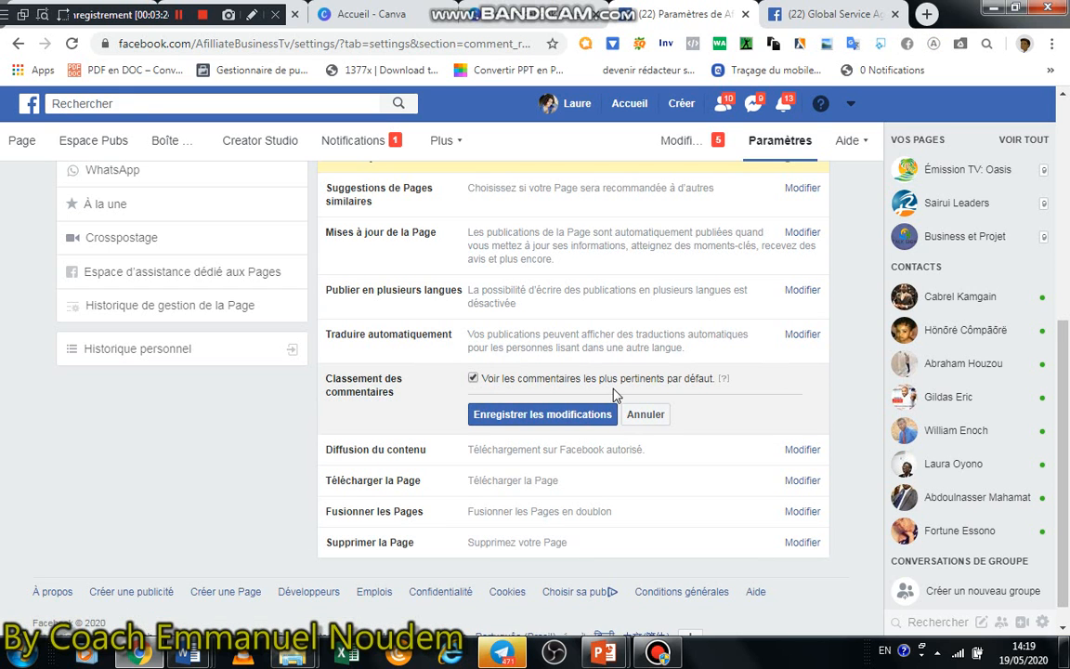
click(566, 413)
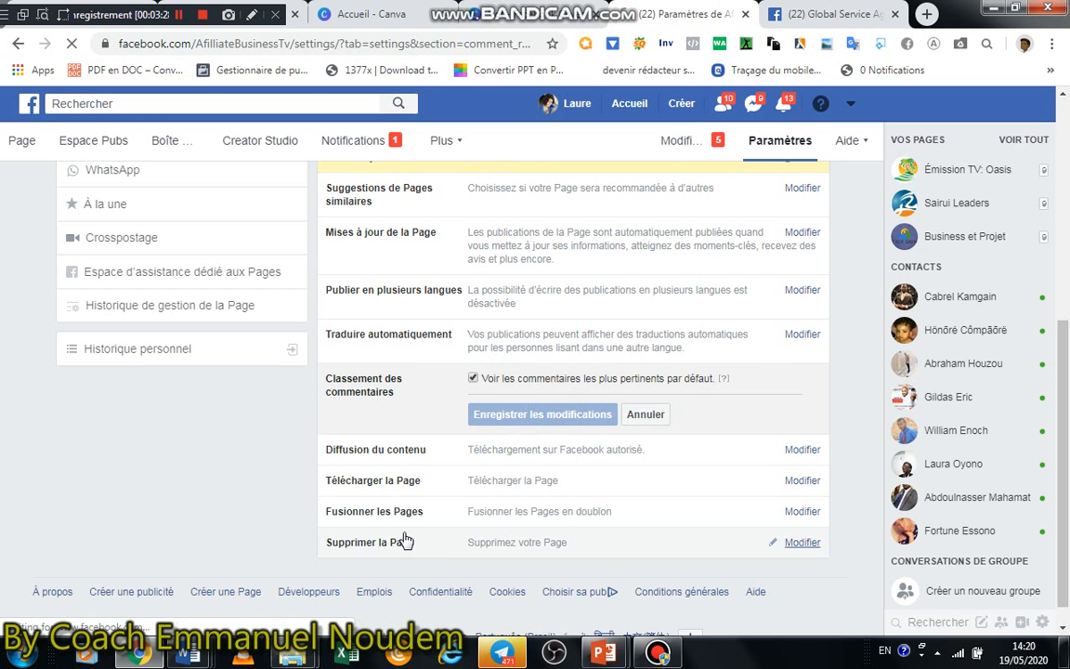
click(409, 549)
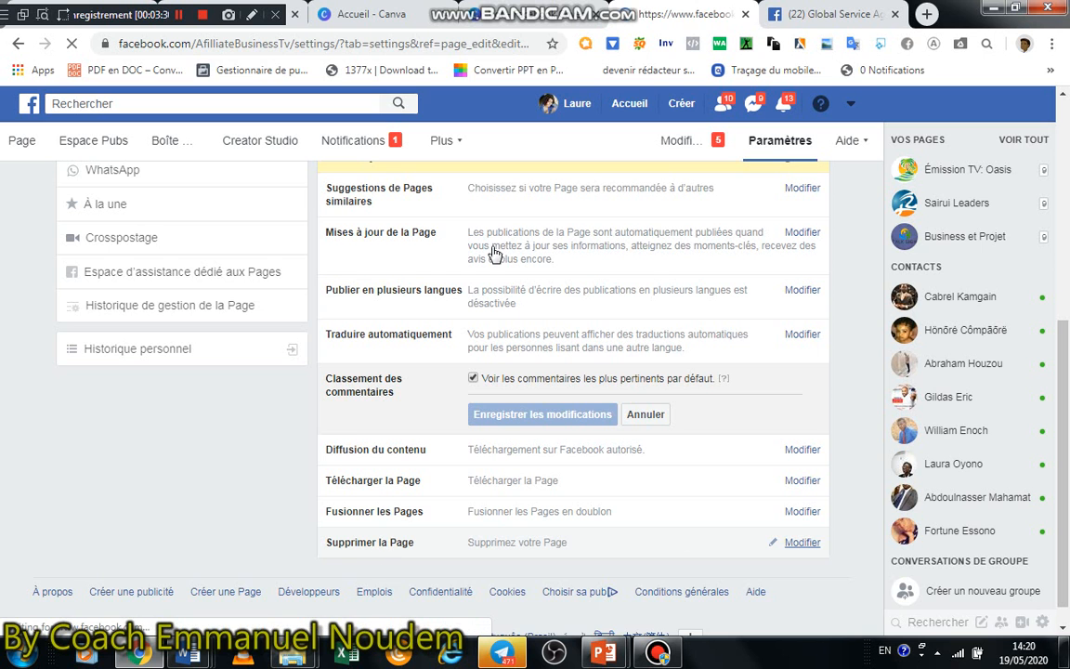
Open the Infos sur la Page settings and examine the Description and Catégories fields
scroll(478, 288, up, 5)
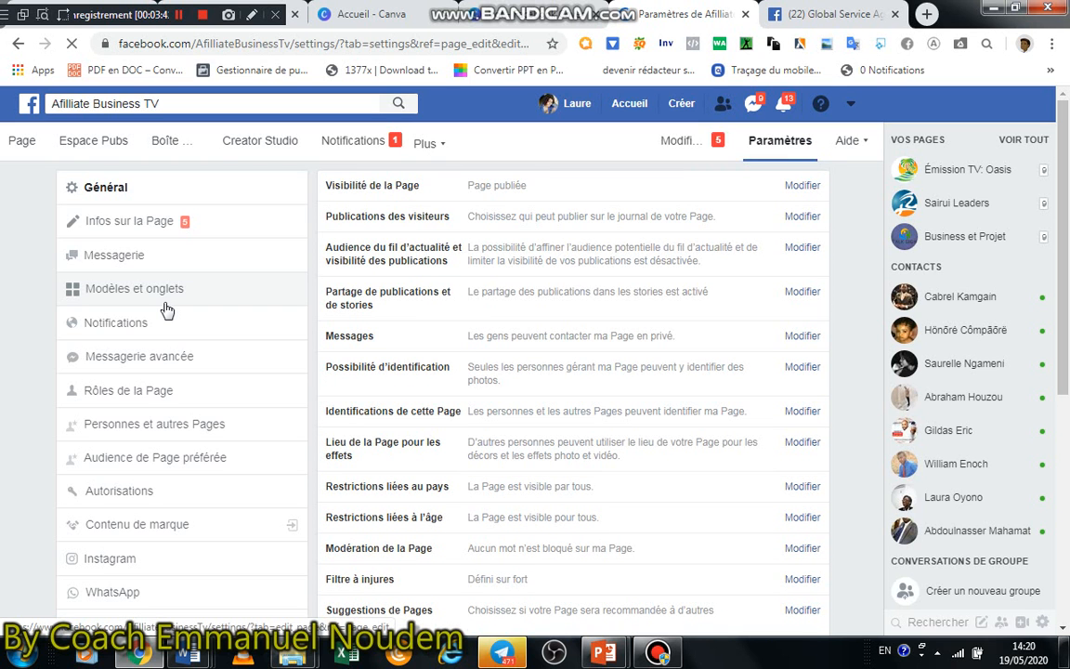
click(194, 223)
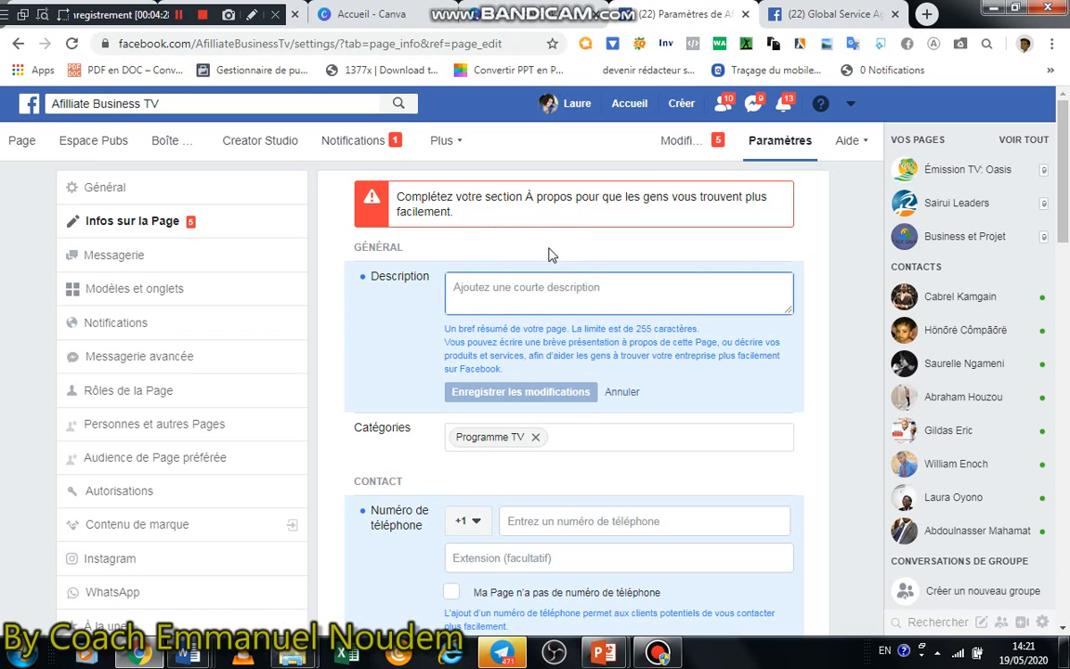
scroll(530, 298, down, 1)
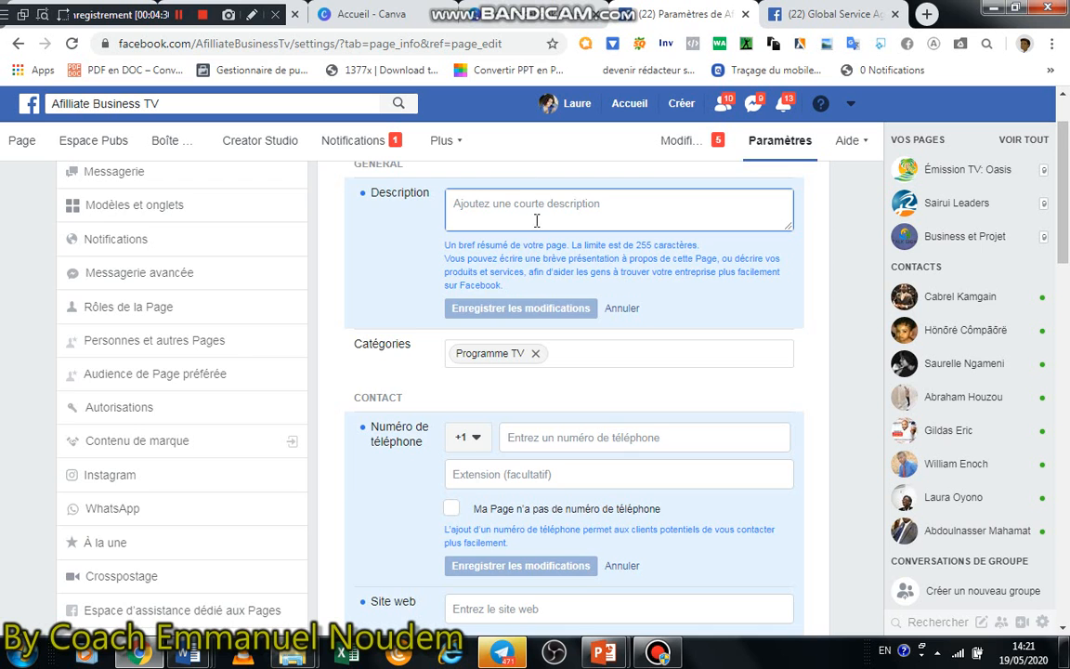
scroll(534, 372, up, 1)
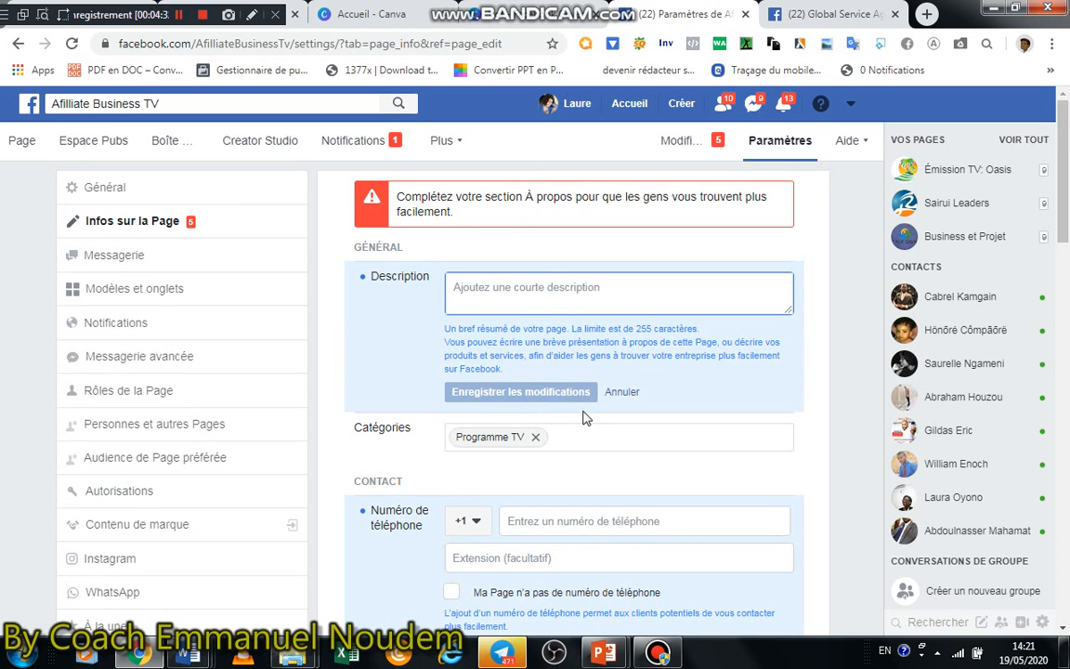
scroll(575, 400, down, 1)
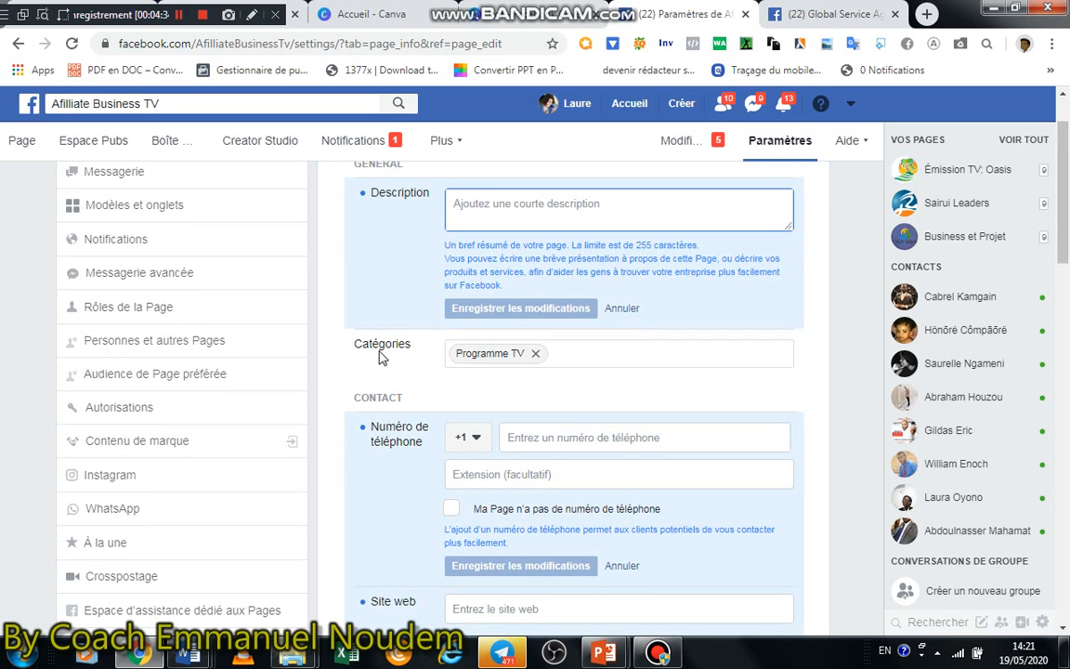
click(587, 353)
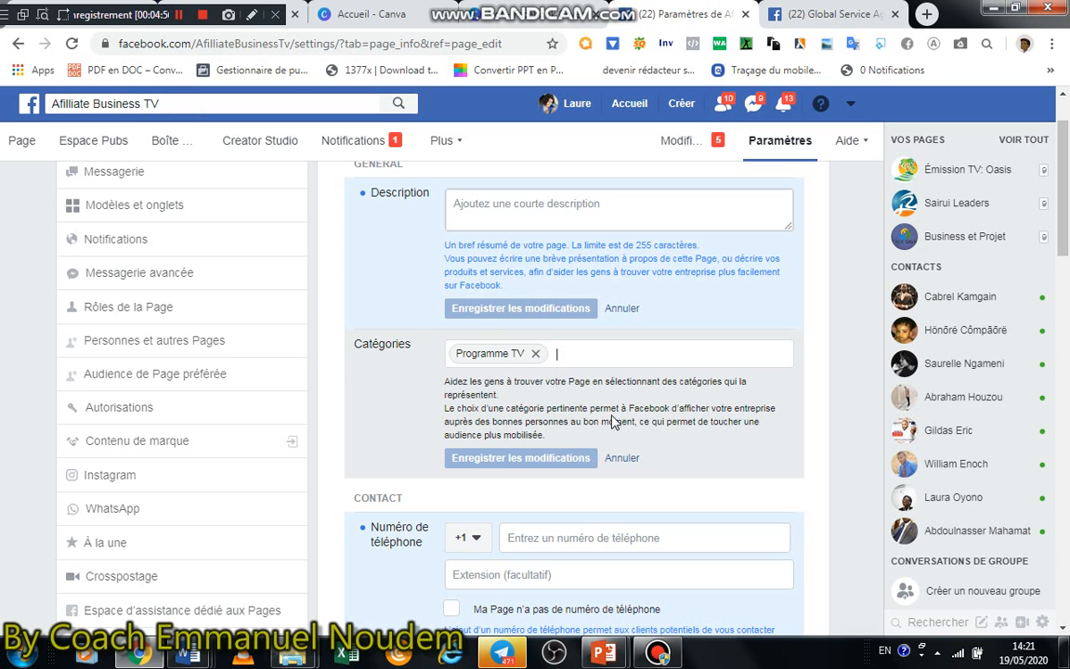
click(621, 458)
Examine the contact, address, service area, opening hours, legal notice and privacy policy fields of the page information
scroll(455, 260, down, 2)
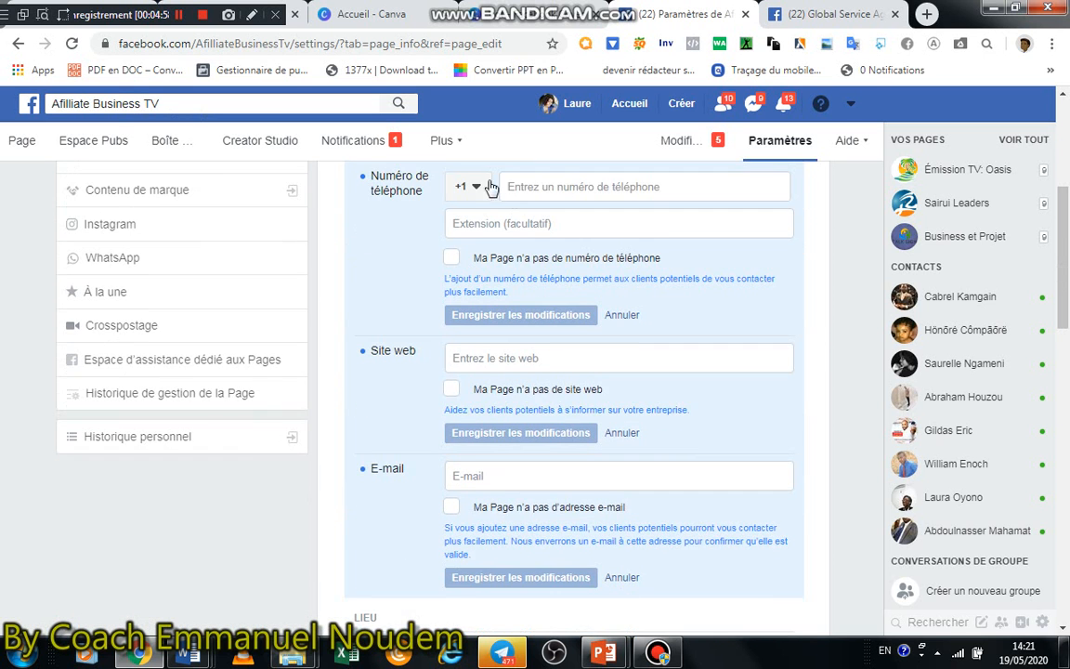
scroll(450, 243, up, 1)
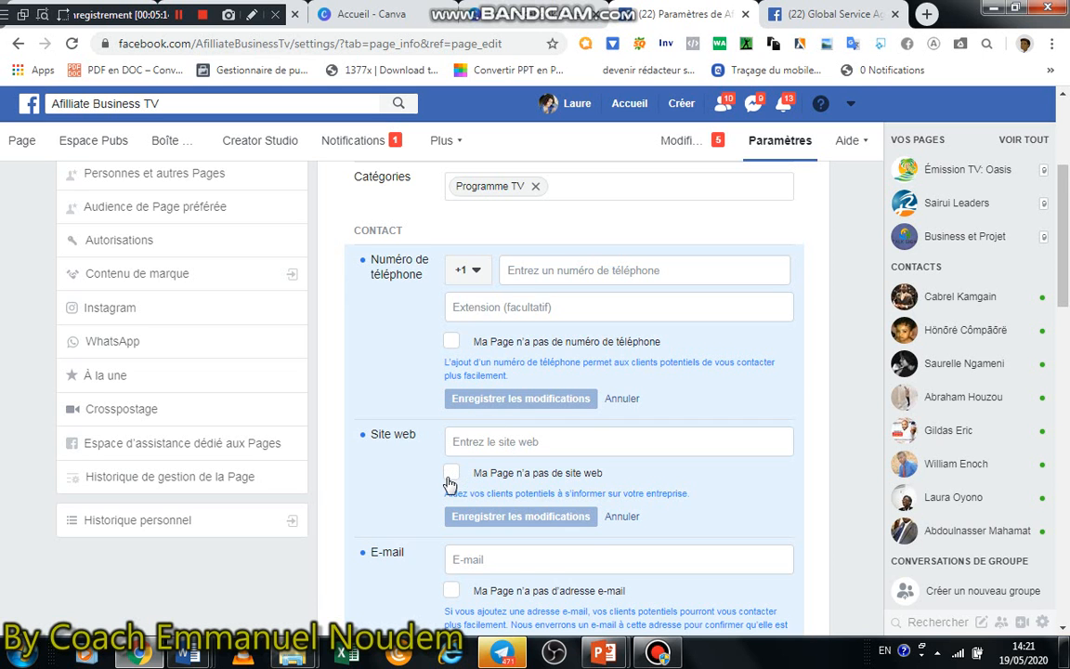
scroll(449, 478, down, 1)
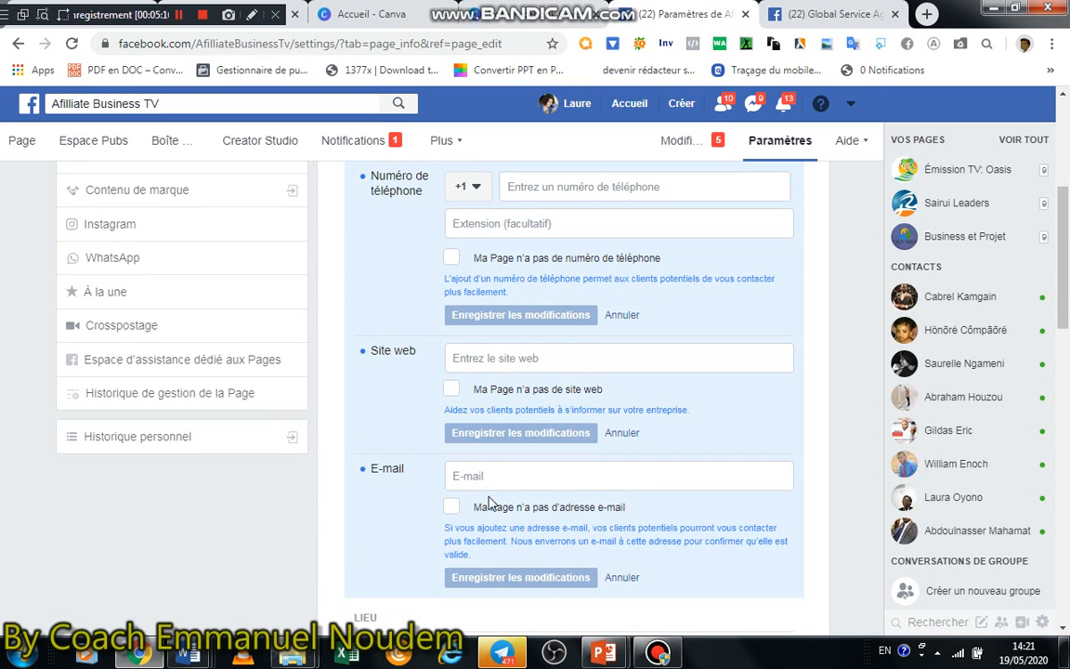
scroll(478, 502, down, 3)
scroll(362, 508, down, 3)
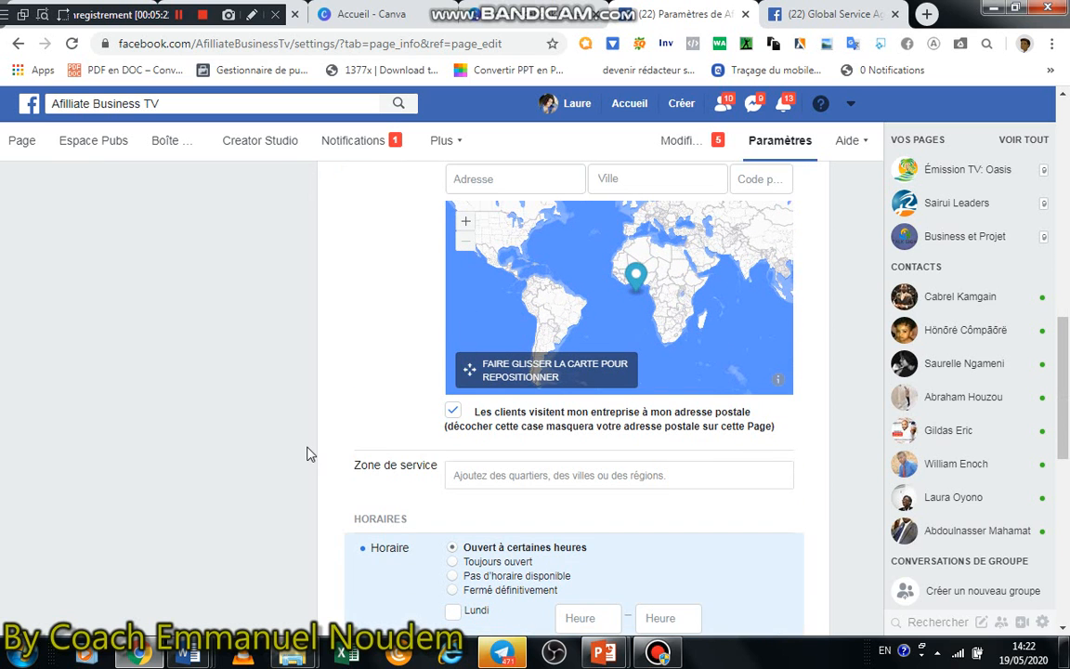
scroll(330, 444, down, 2)
scroll(535, 554, down, 4)
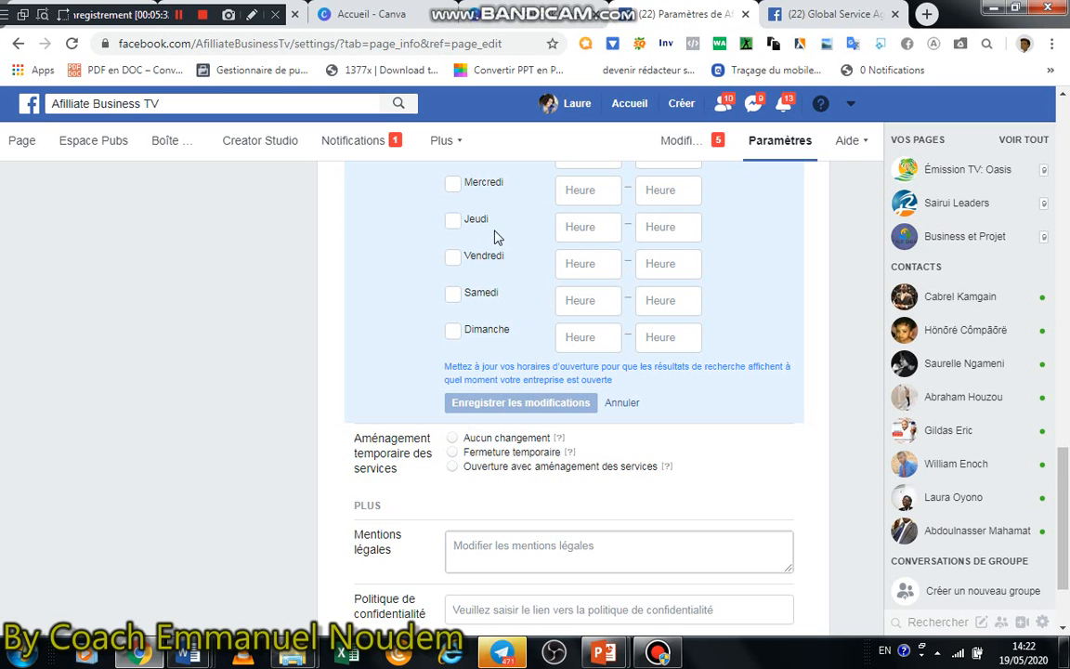
scroll(521, 267, down, 2)
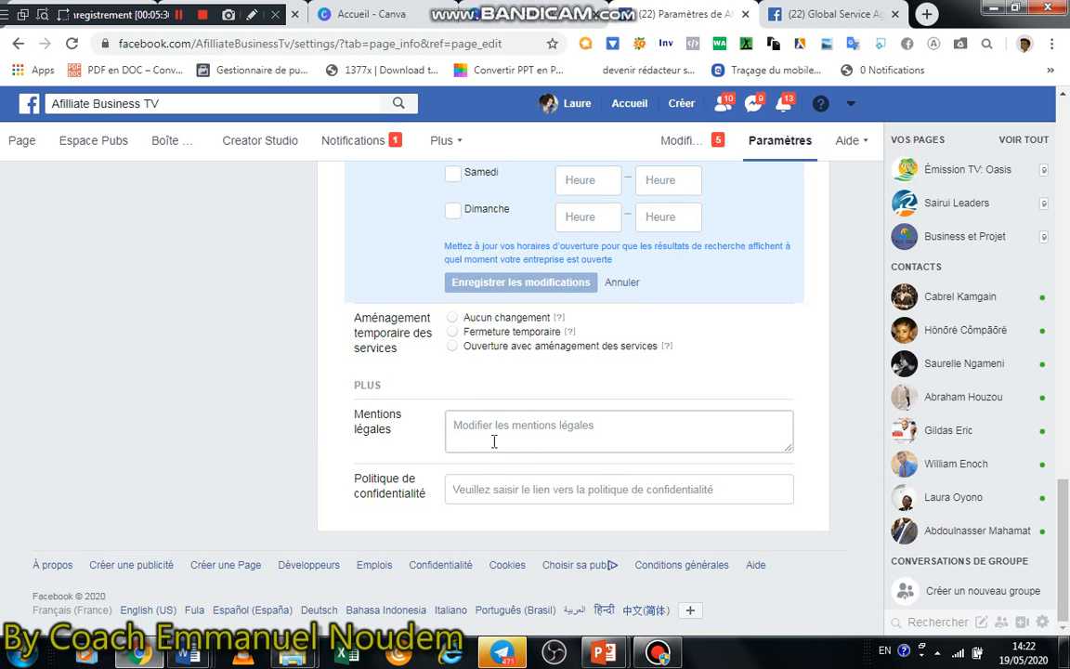
scroll(509, 382, up, 14)
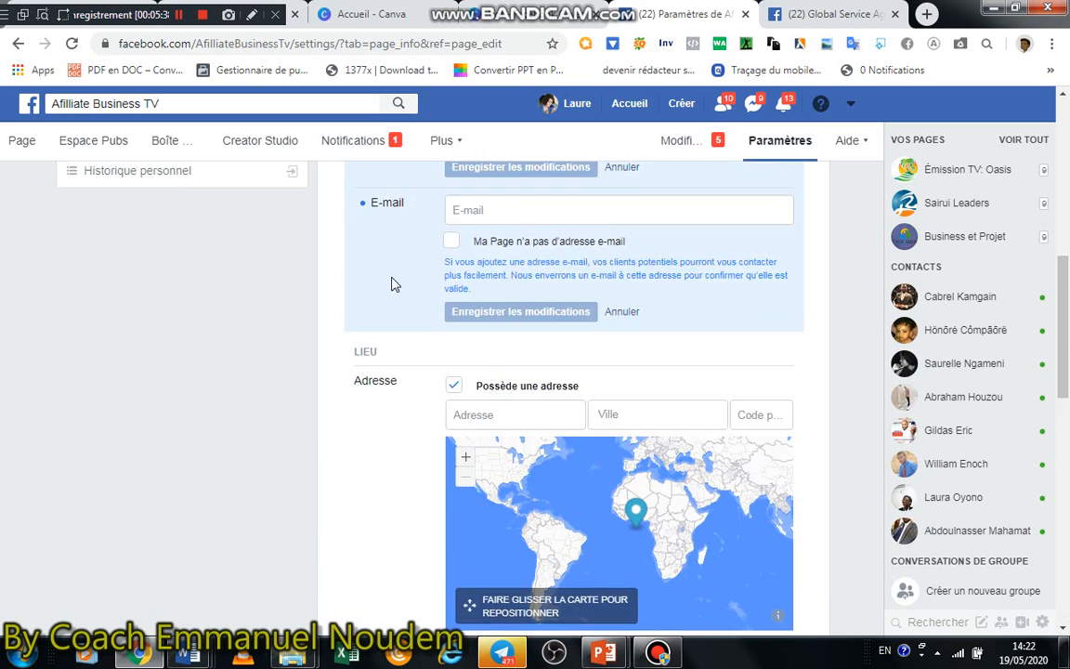
Open the Messagerie settings and examine the general options, Messenger URL, website plugin and automatic replies sections
click(169, 256)
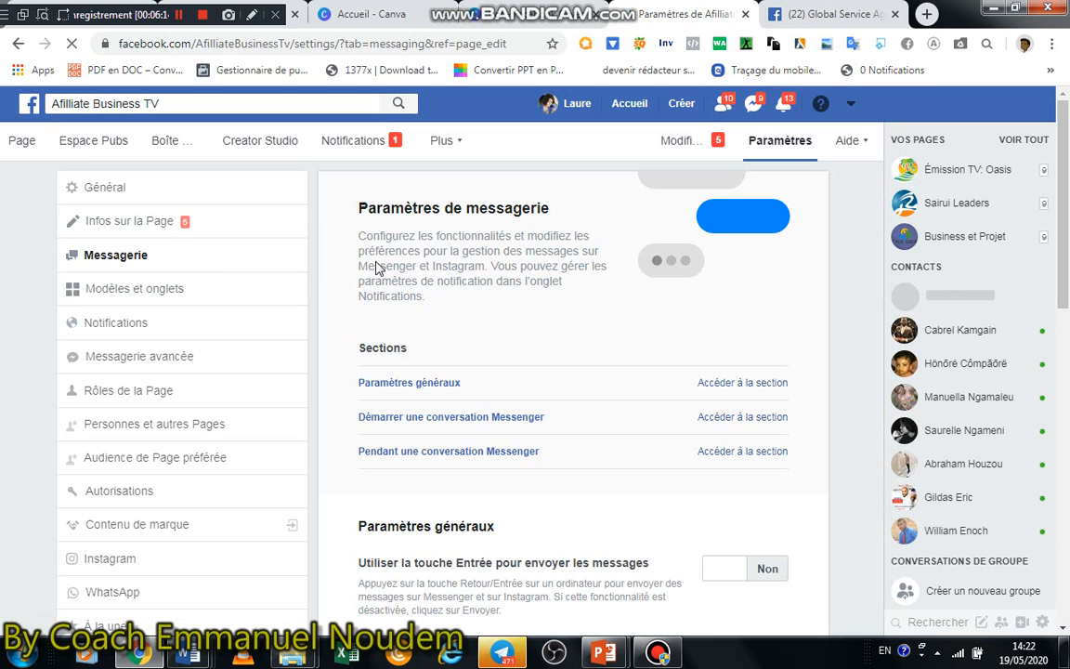
scroll(401, 341, down, 6)
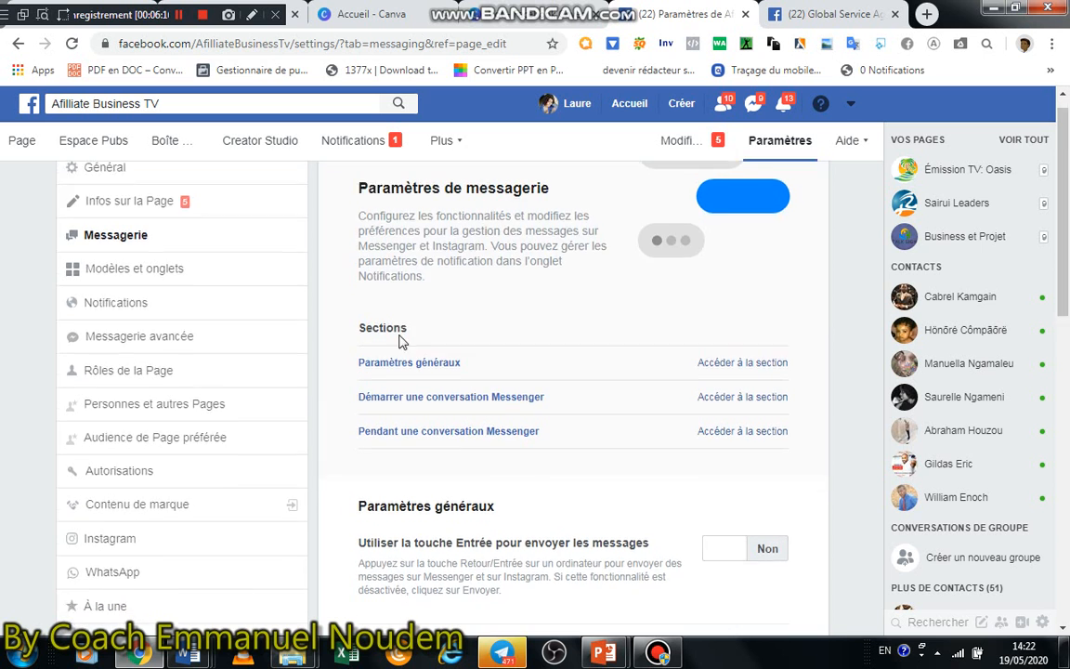
scroll(477, 322, down, 4)
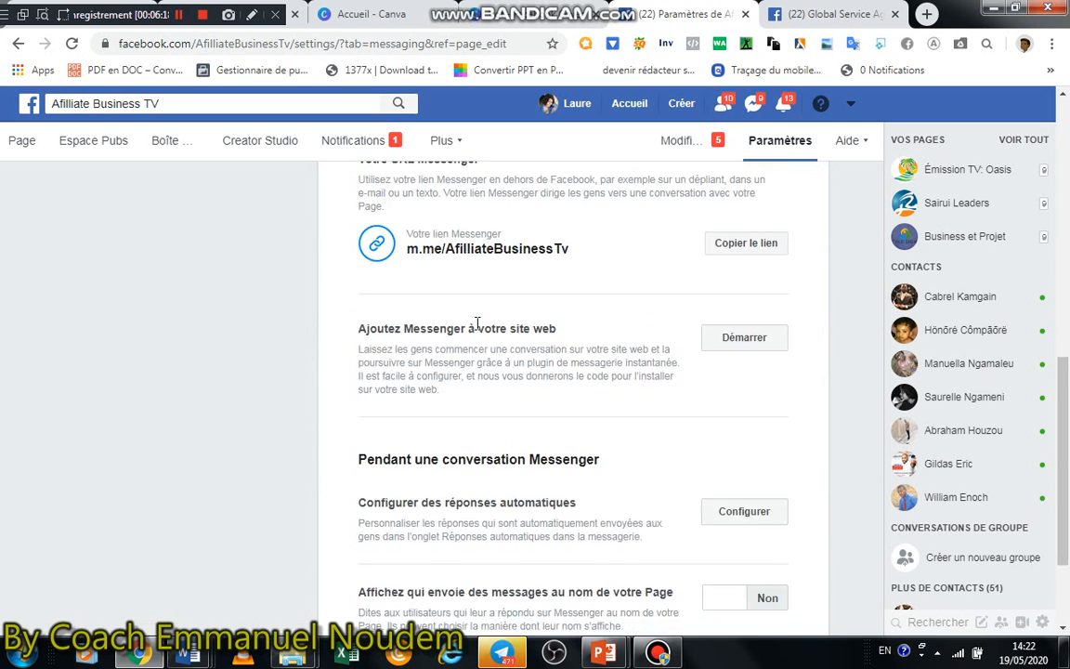
scroll(545, 295, up, 2)
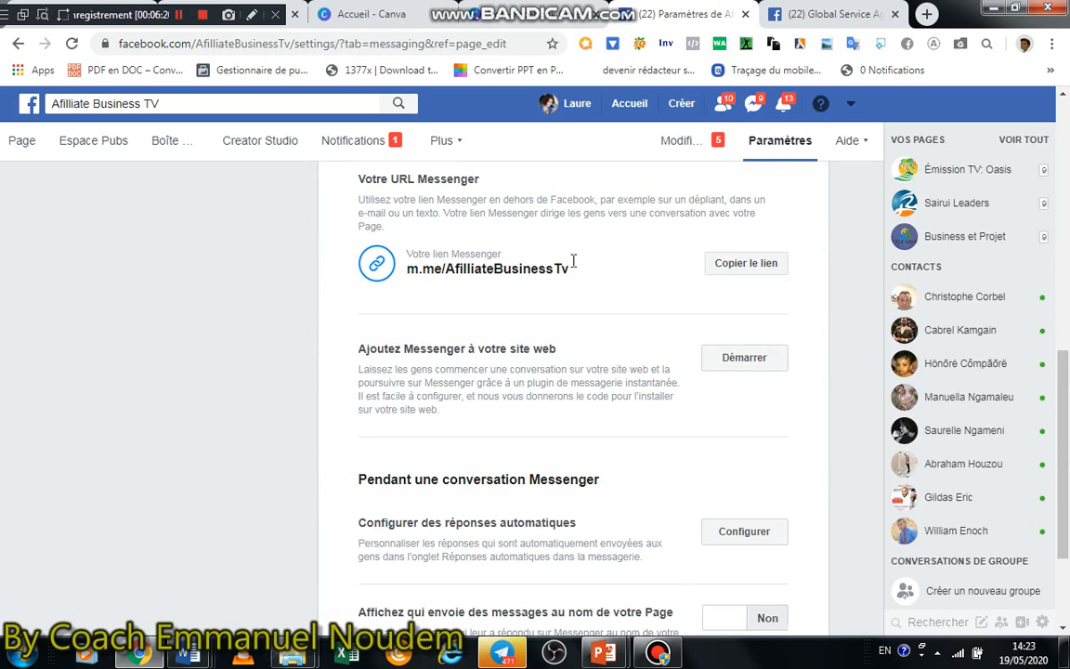
scroll(618, 385, down, 3)
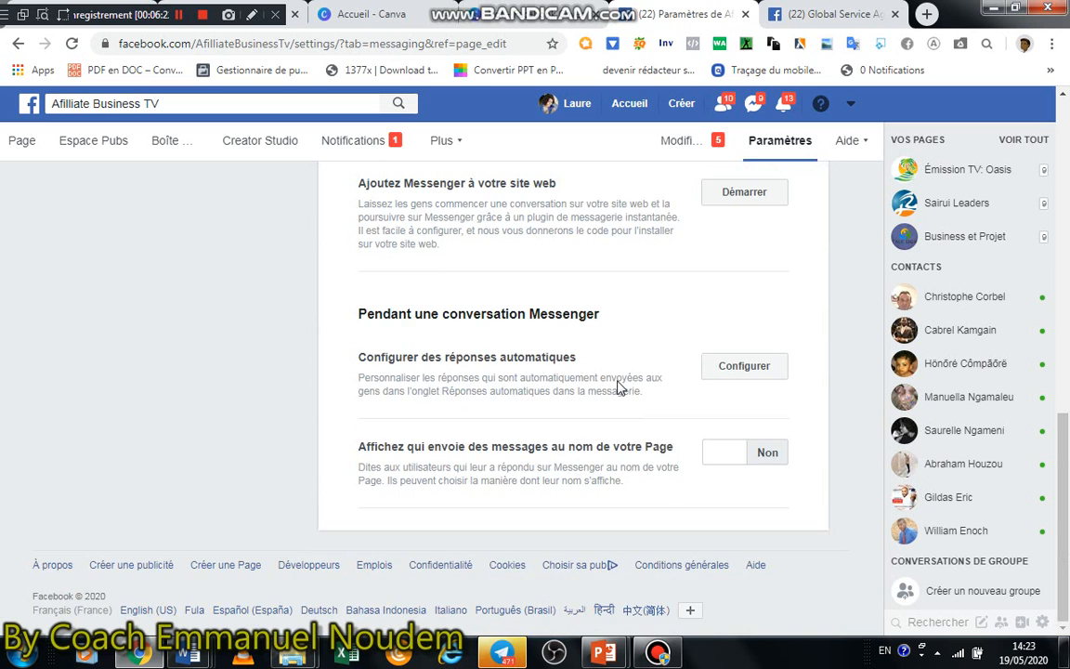
scroll(617, 375, up, 4)
scroll(620, 306, up, 3)
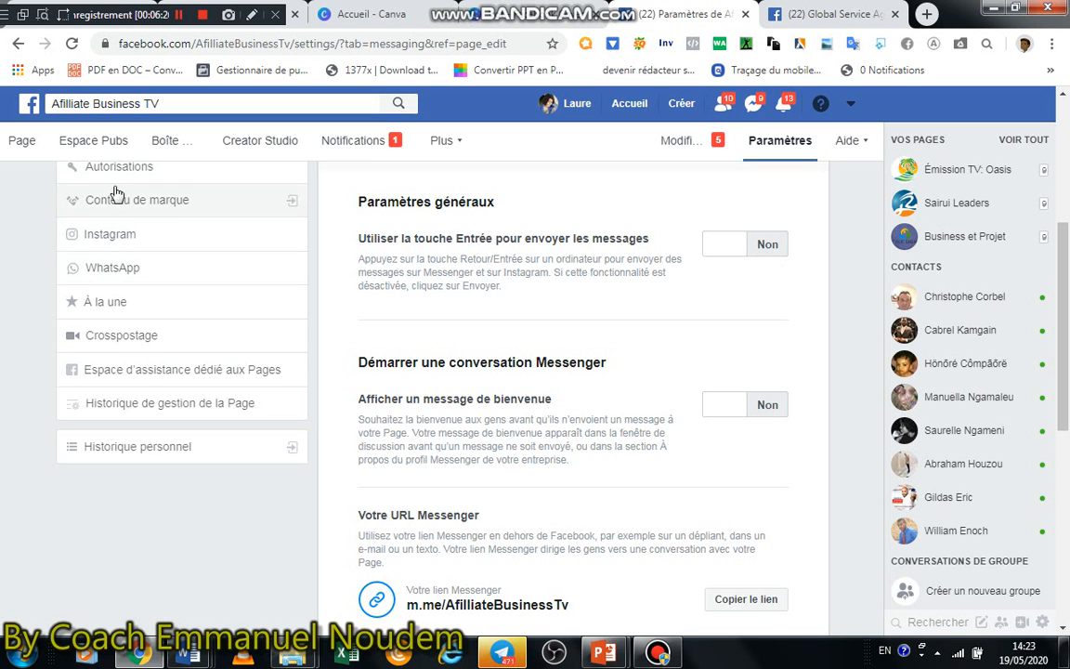
scroll(155, 186, up, 4)
Enable "Afficher un message de bienvenue" for starting a Messenger conversation
scroll(543, 284, down, 6)
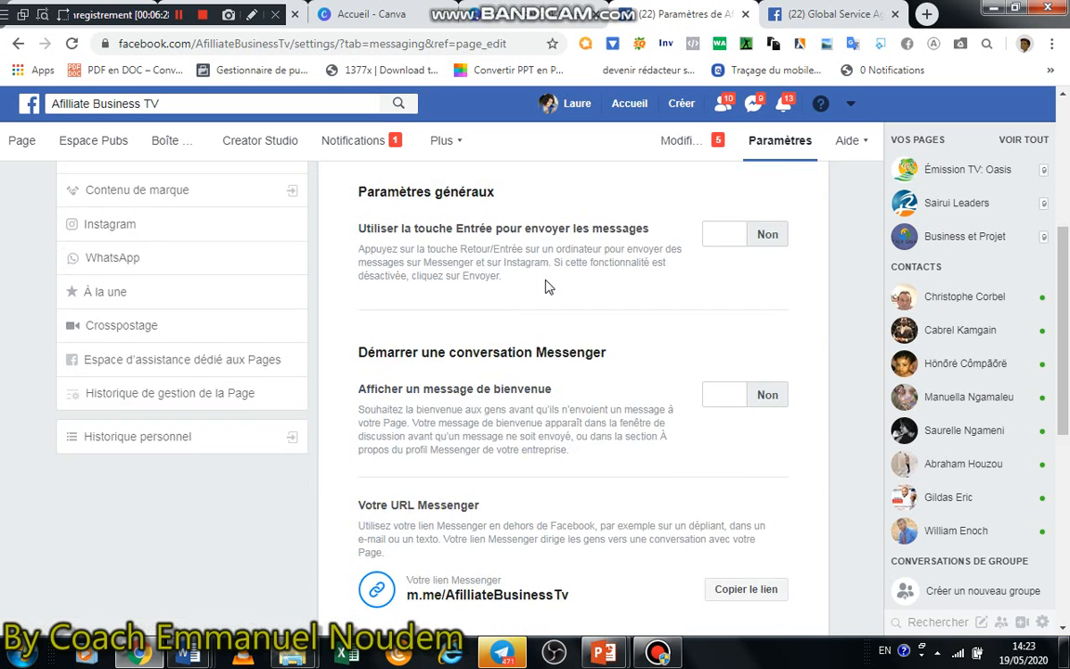
scroll(650, 304, up, 2)
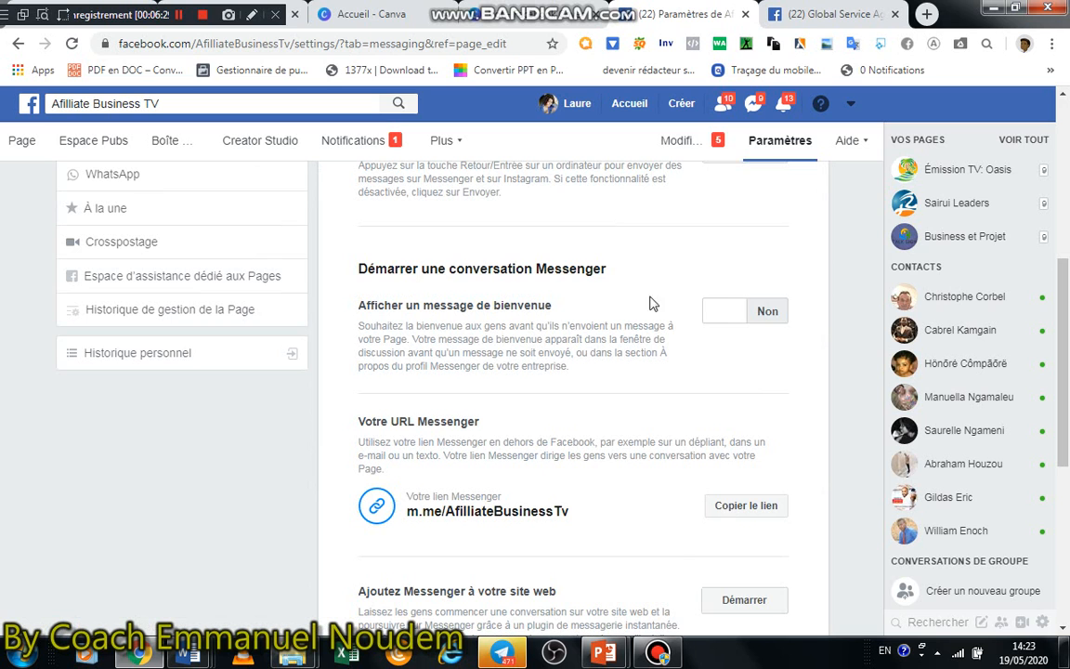
click(766, 312)
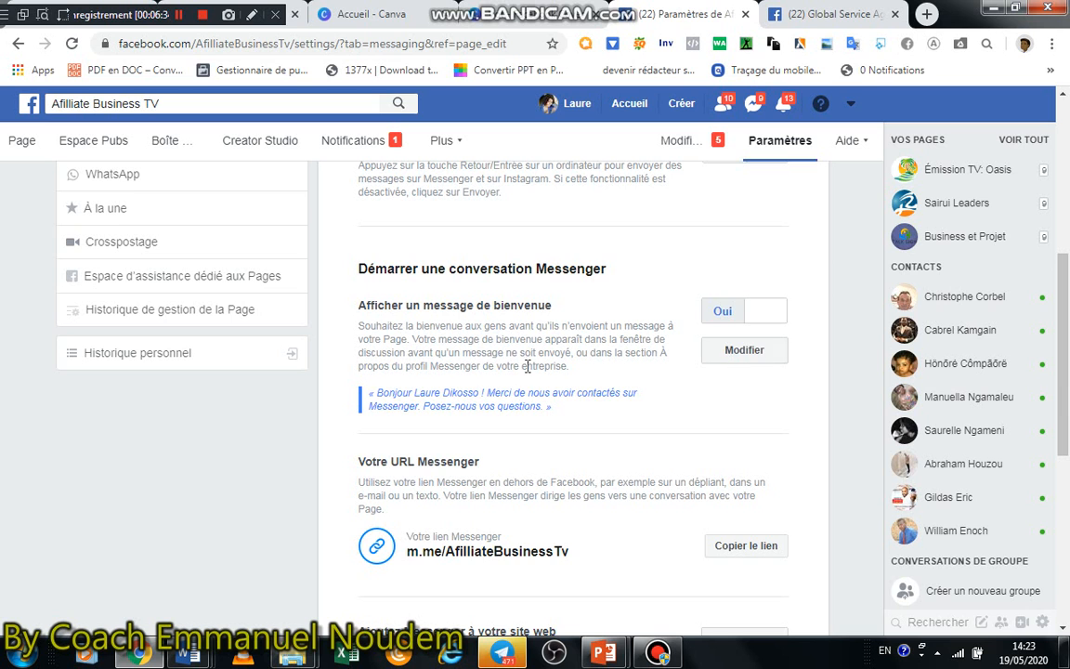
In the welcome message, replace the recipient's full-name personalisation with Prénom du destinataire and save the message
click(744, 350)
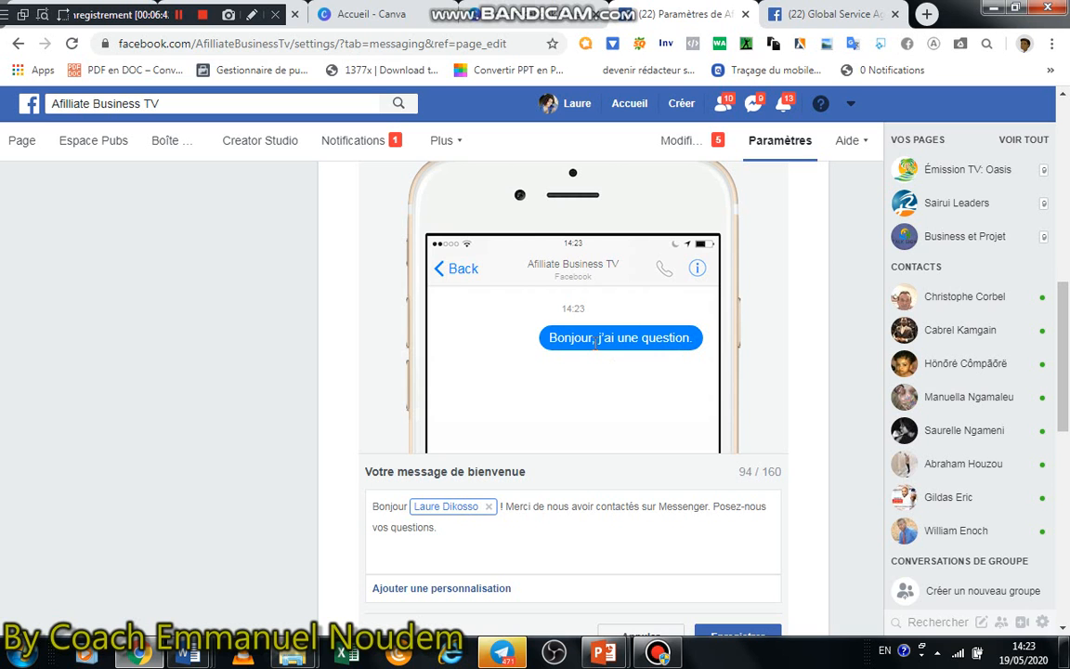
scroll(608, 339, down, 1)
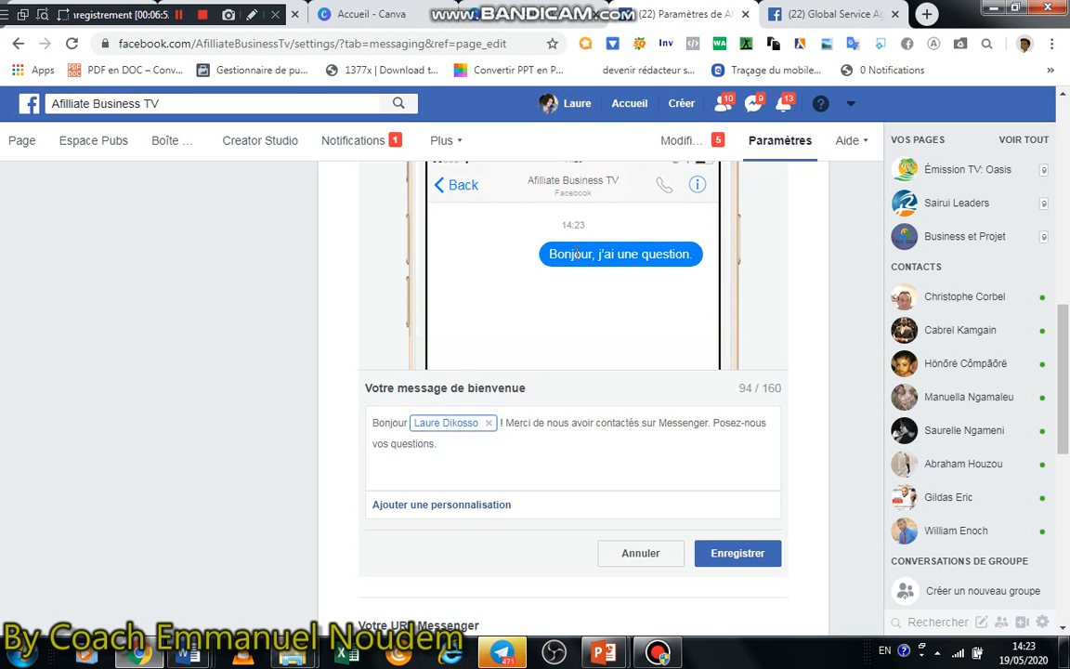
click(488, 423)
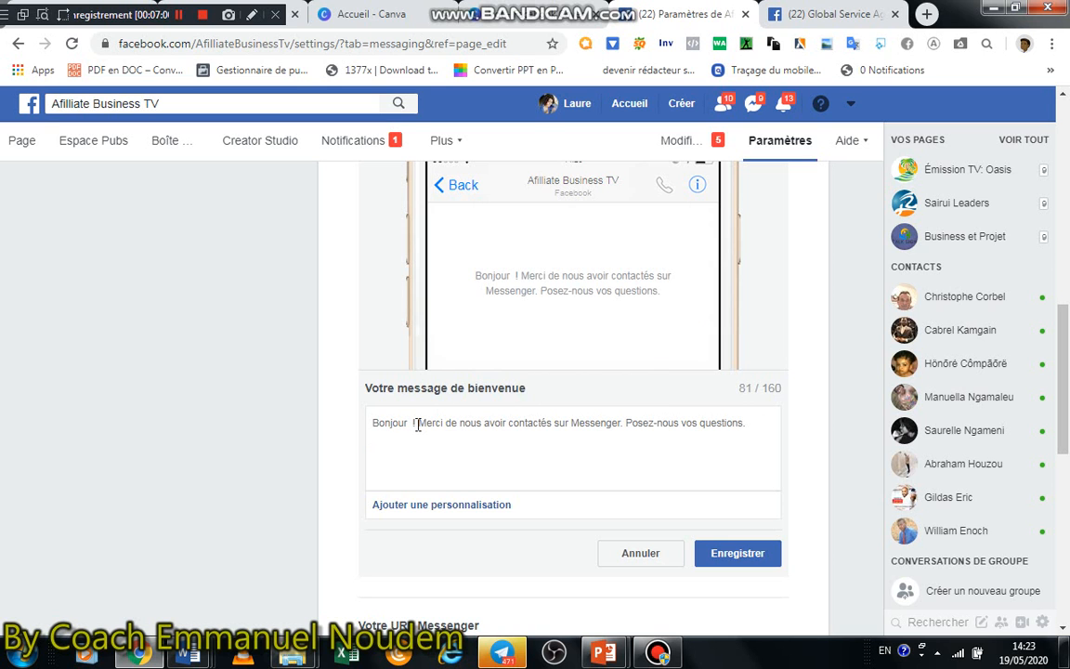
click(427, 506)
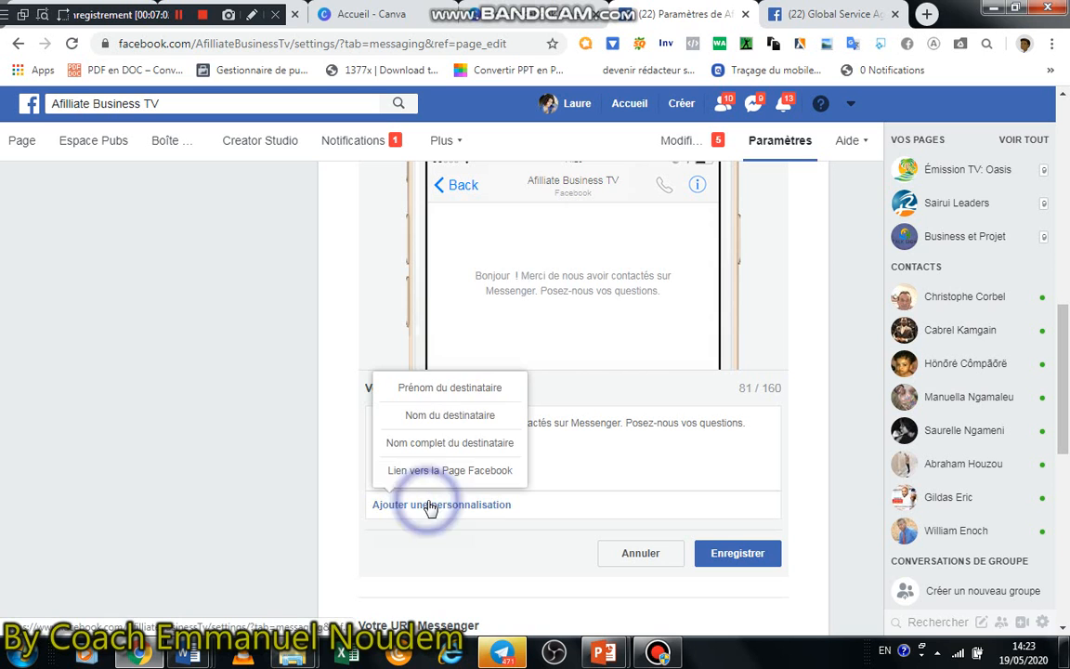
click(451, 389)
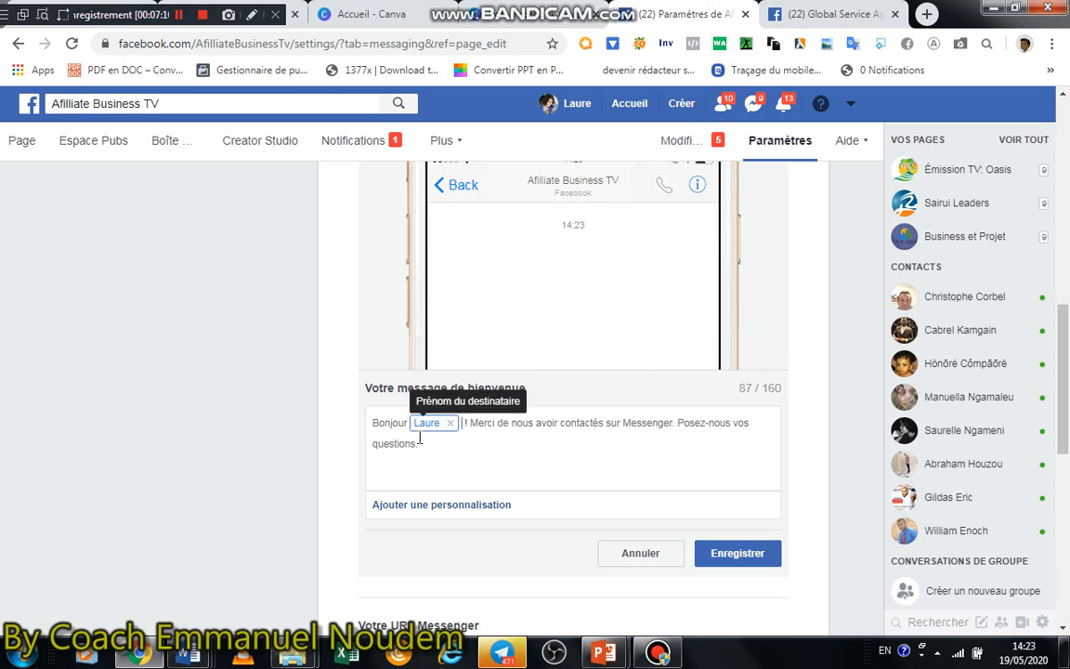
click(426, 506)
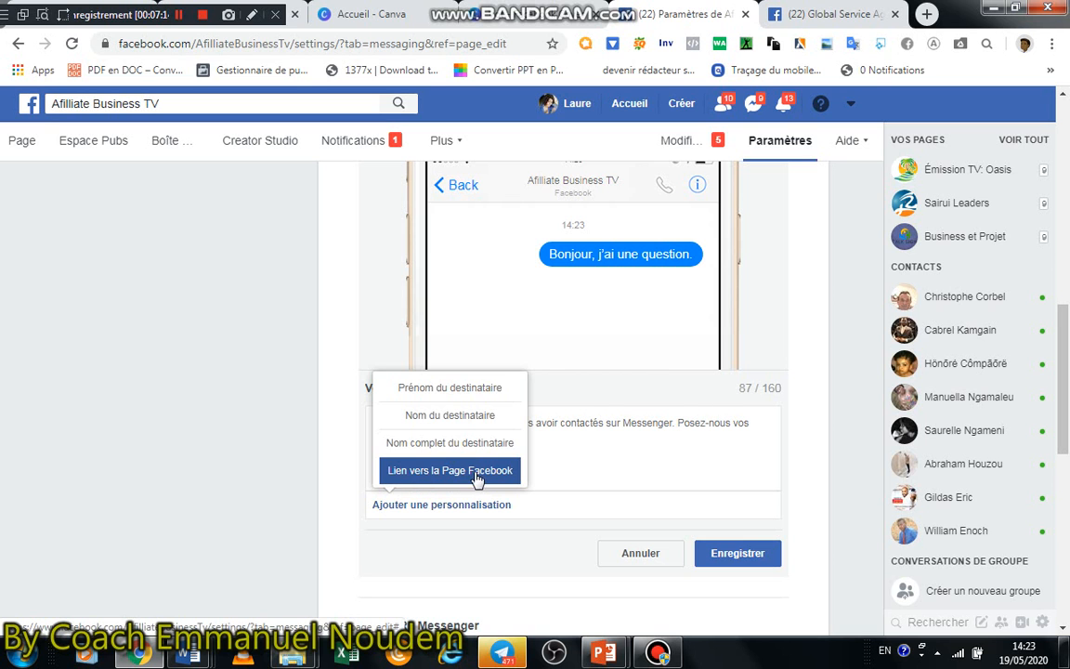
click(563, 450)
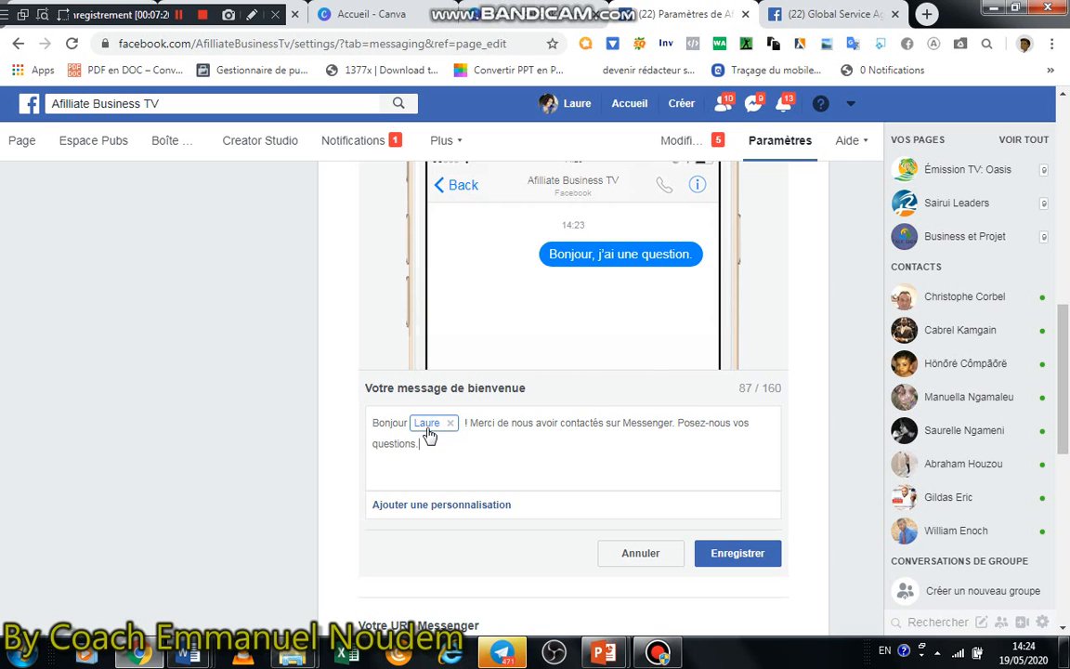
drag(371, 421, 485, 441)
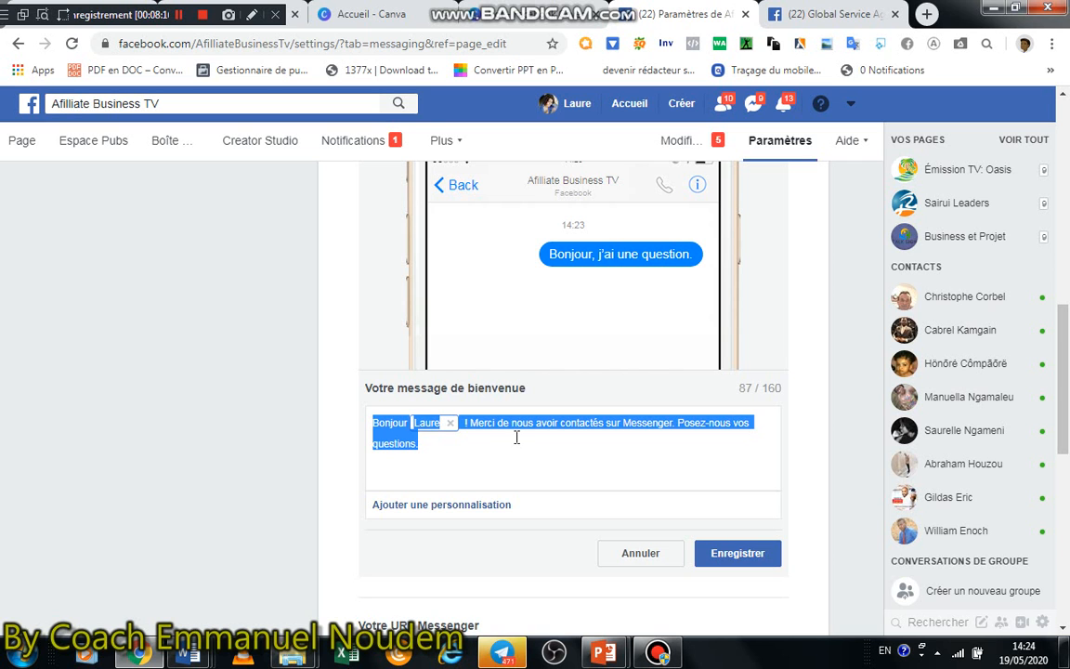
click(748, 553)
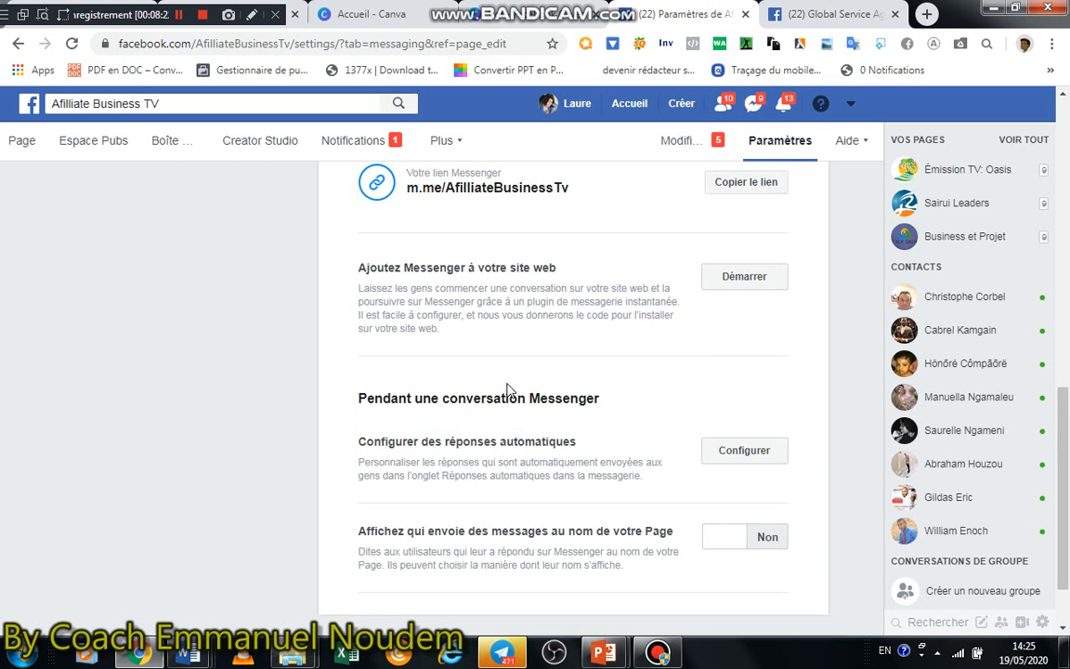
Open the Modèles et onglets settings of the page
scroll(464, 362, up, 6)
scroll(374, 256, up, 2)
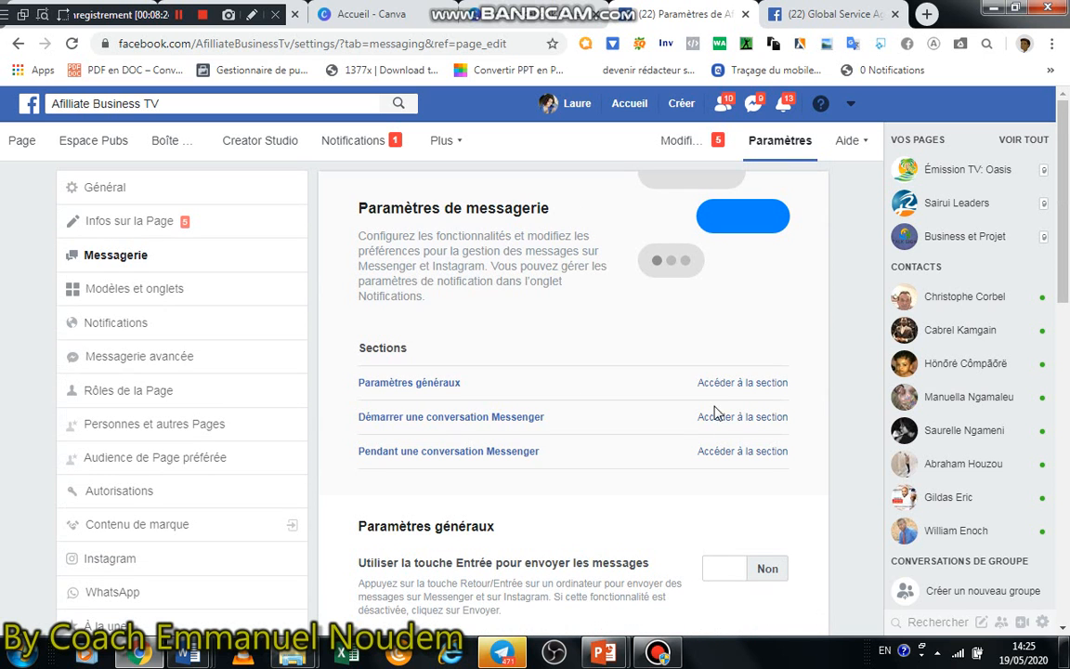
click(163, 293)
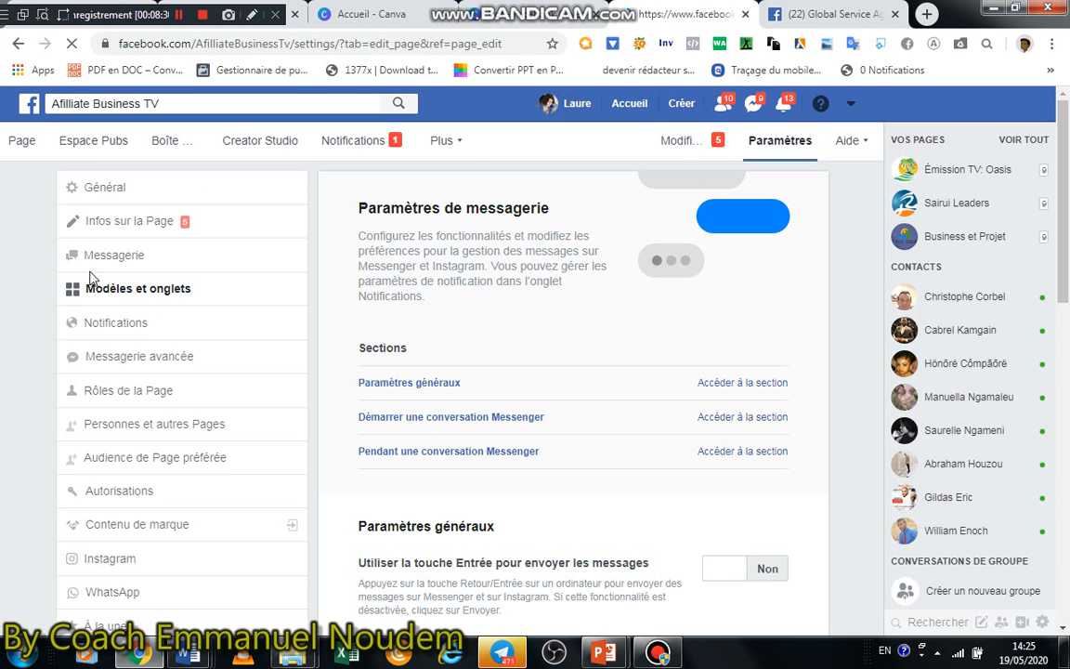
Switch to the Global Service Agency Of Communication page and examine its tabs and Services section as an example
click(809, 18)
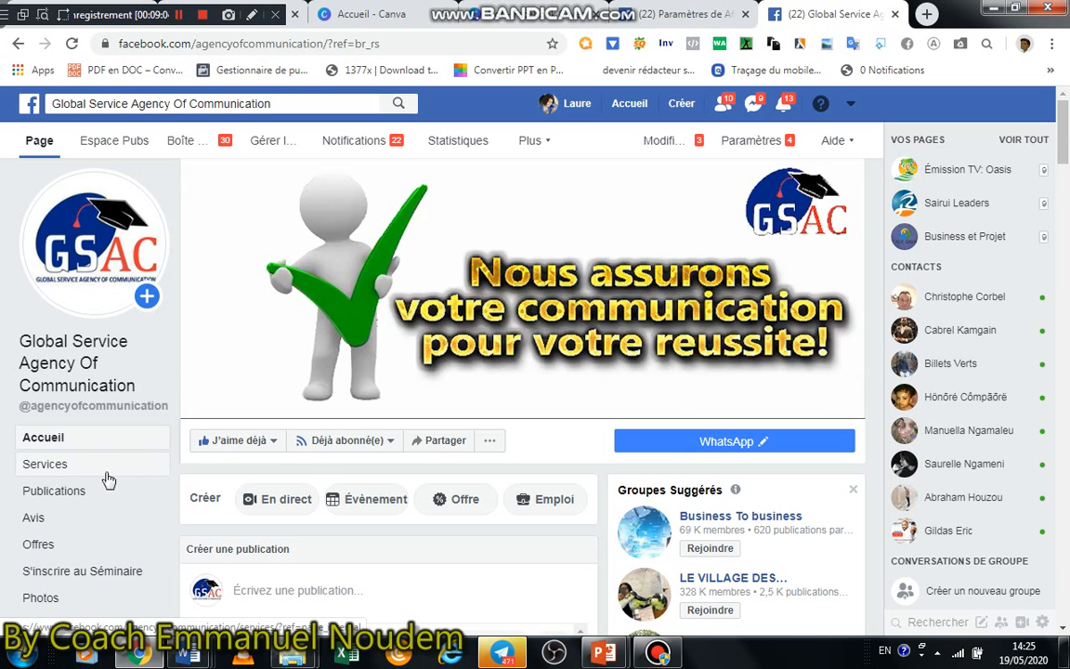
scroll(297, 474, down, 4)
scroll(275, 515, down, 4)
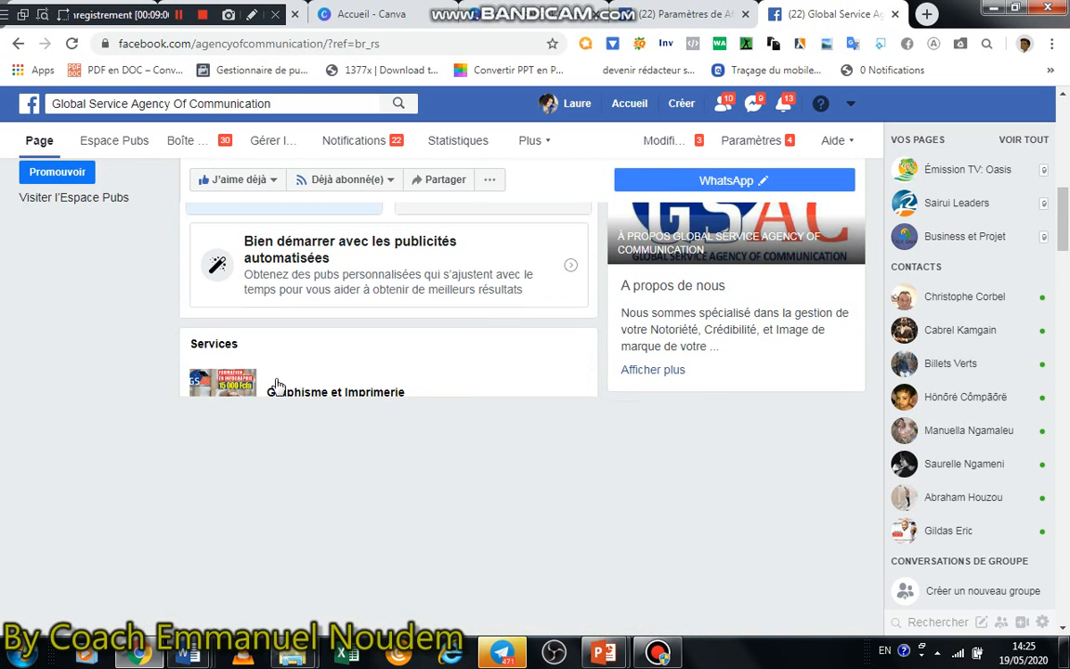
scroll(306, 422, up, 3)
scroll(314, 426, up, 2)
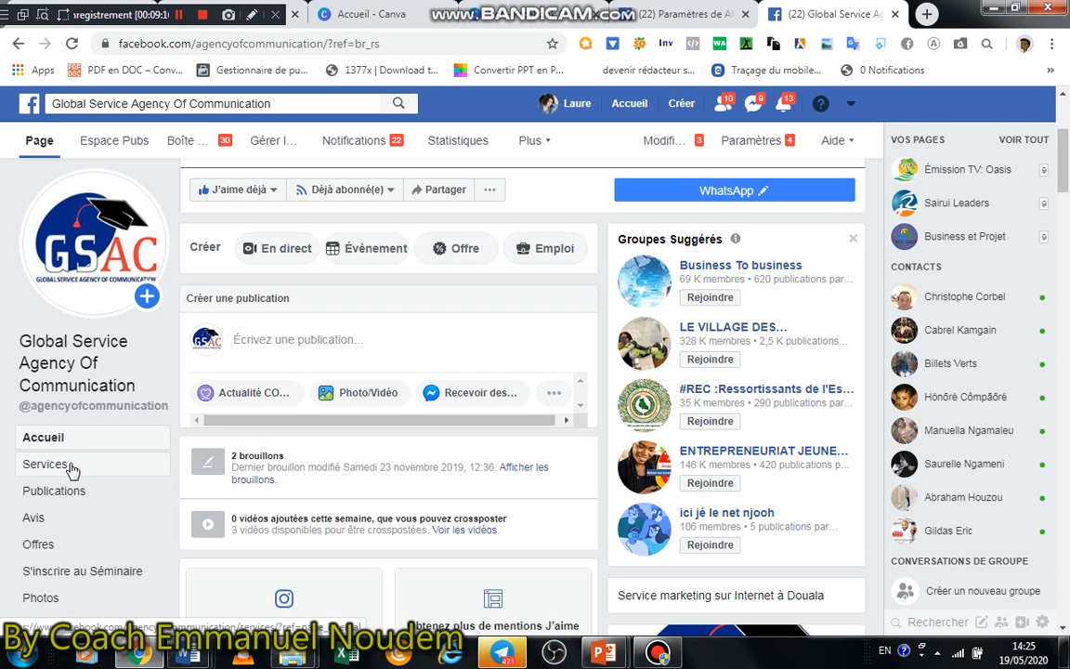
Return to the Afilliate Business TV settings and examine the current template under Modèles
click(656, 15)
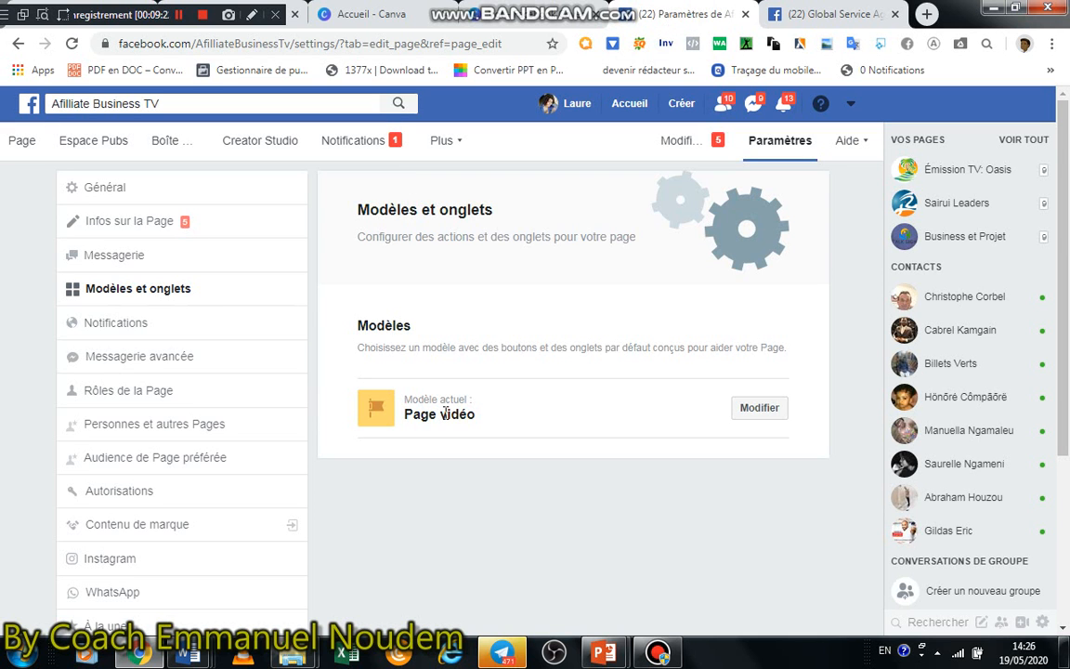
scroll(489, 388, down, 1)
scroll(490, 387, up, 1)
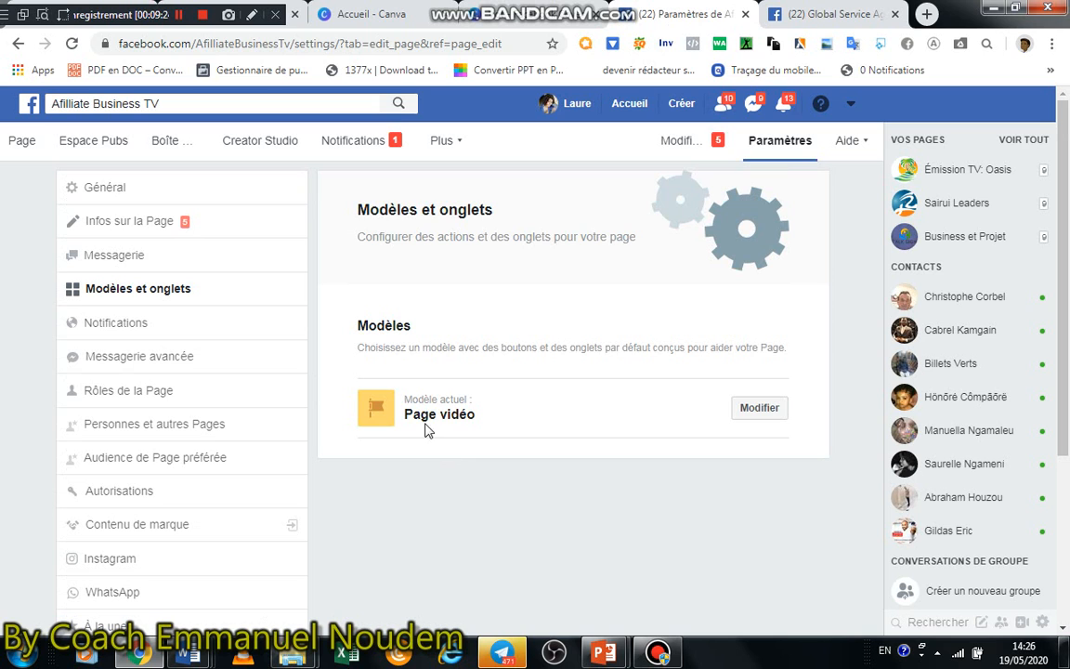